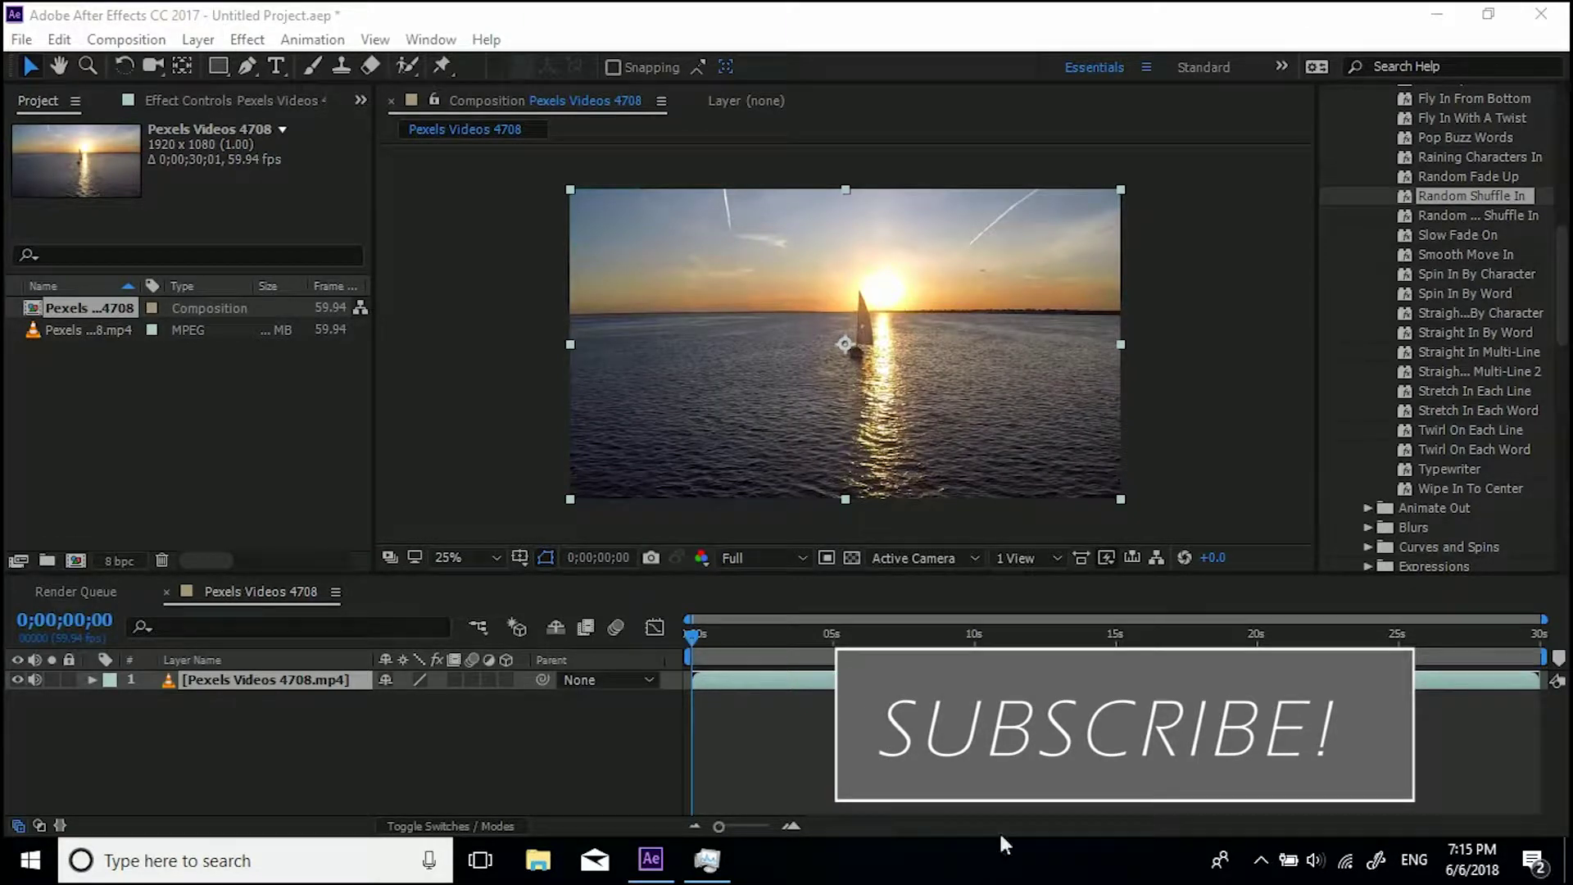
Move the playhead to about 0;00;08;07 in the sailboat clip
left_click_drag(815, 636, 921, 637)
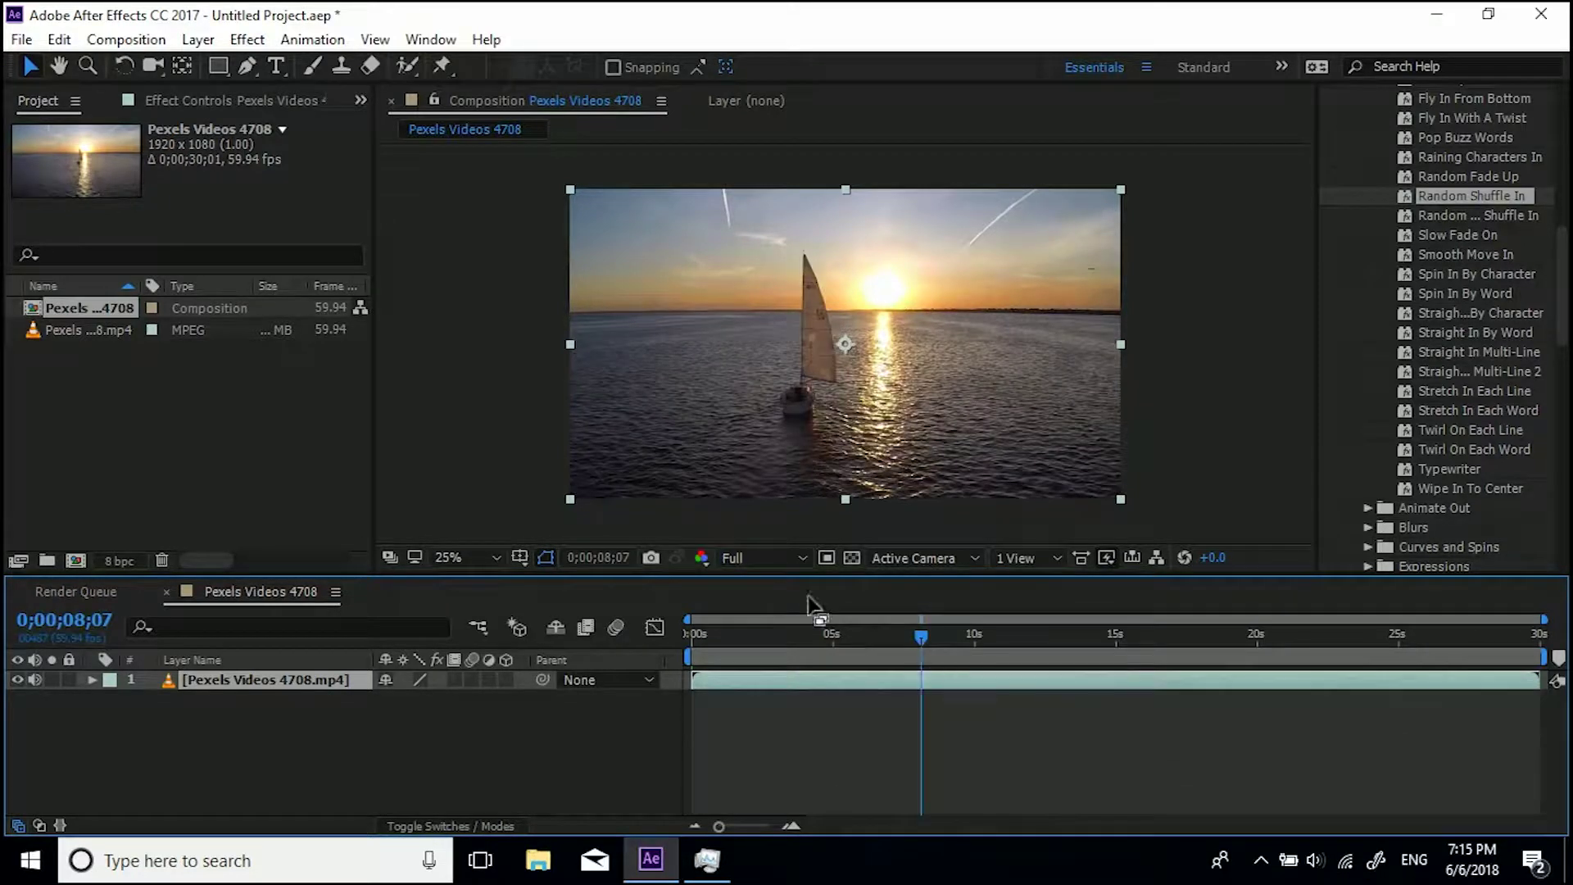
Set preview resolution to Half, return the playhead to 0;00;03;34, and widen the Project panel
left_click(768, 555)
left_click(777, 644)
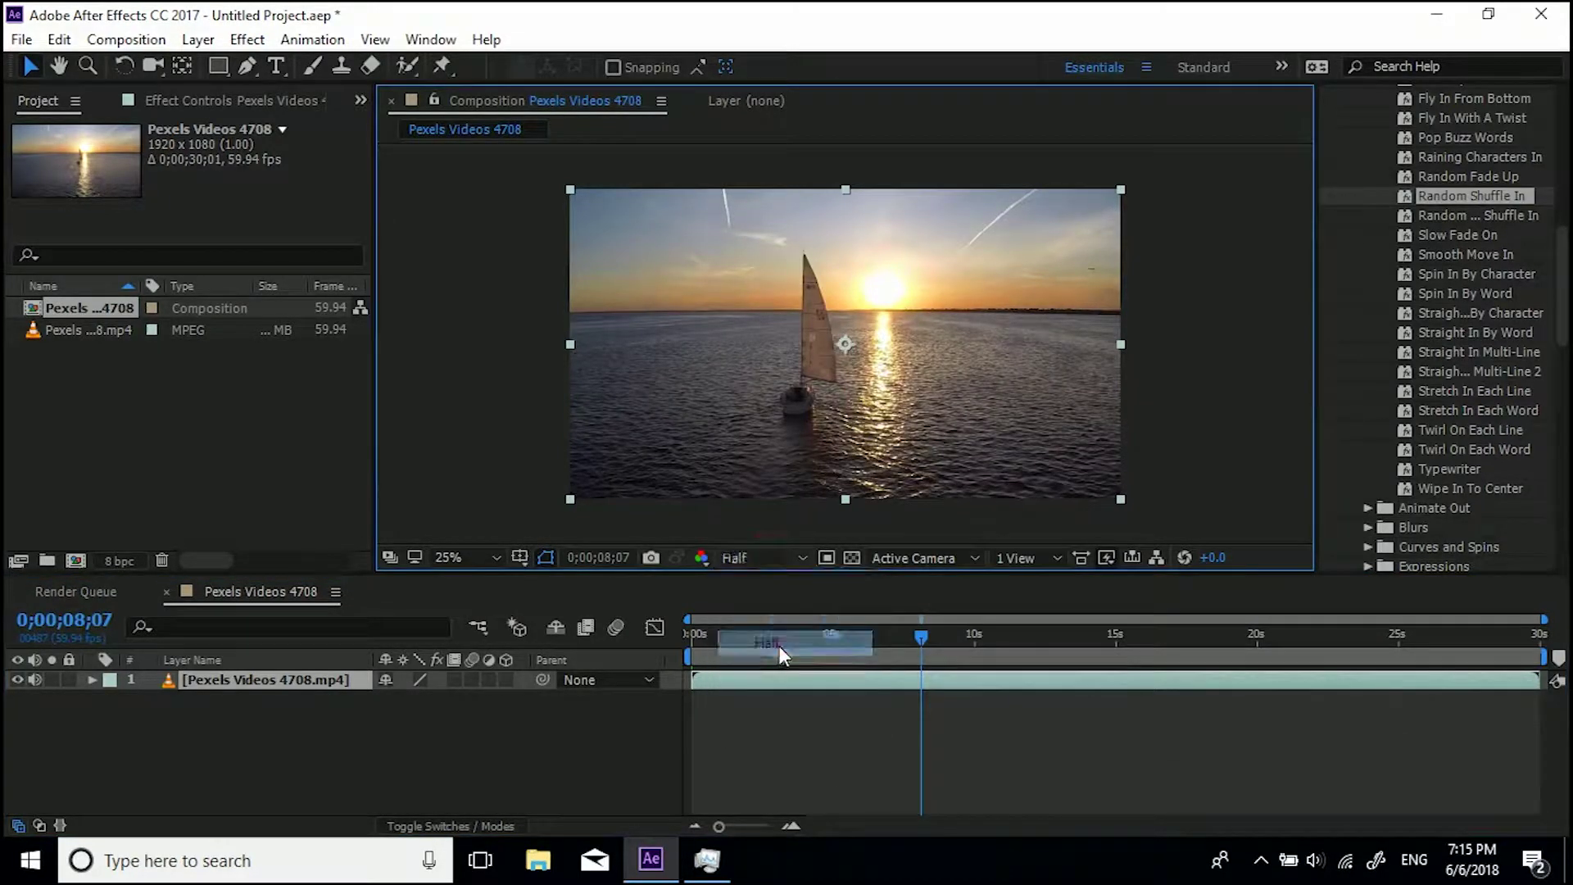
left_click_drag(858, 637, 791, 634)
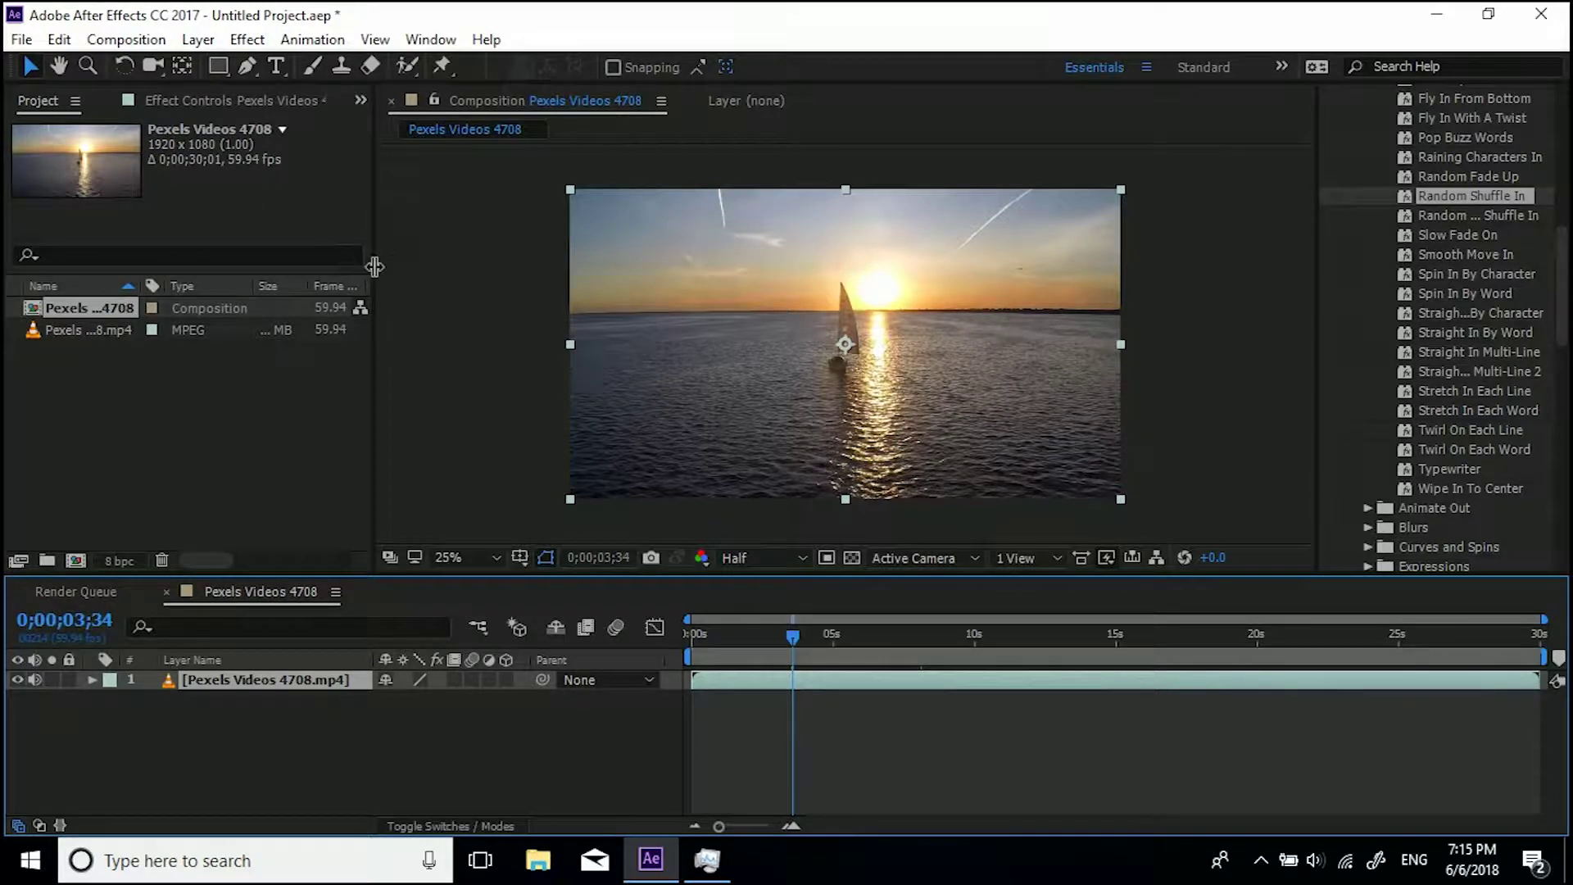
left_click_drag(373, 266, 404, 264)
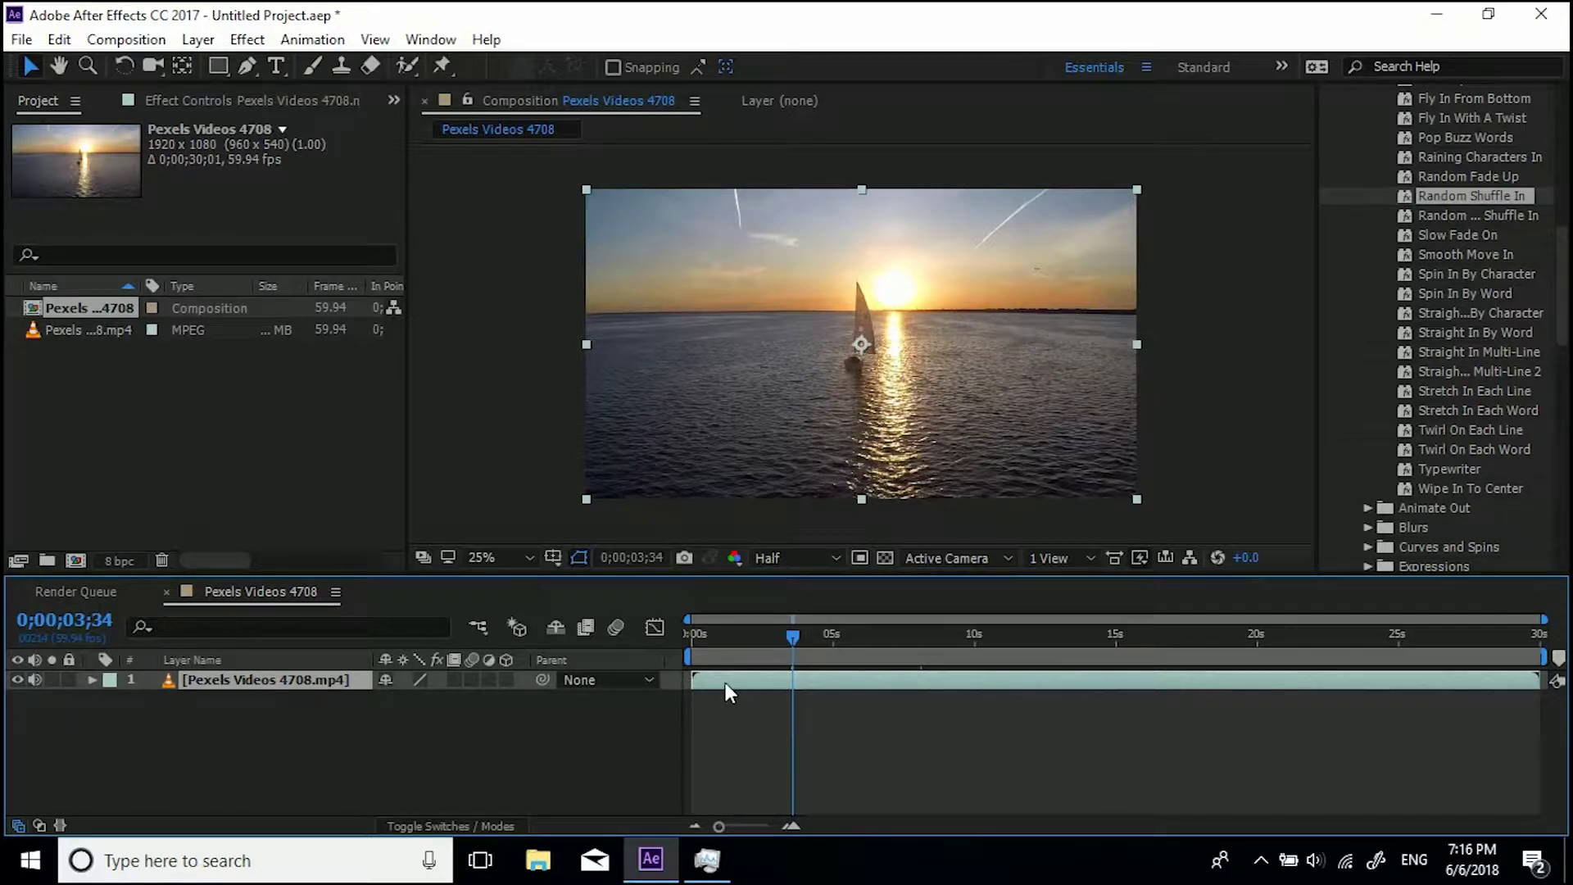
right_click(725, 682)
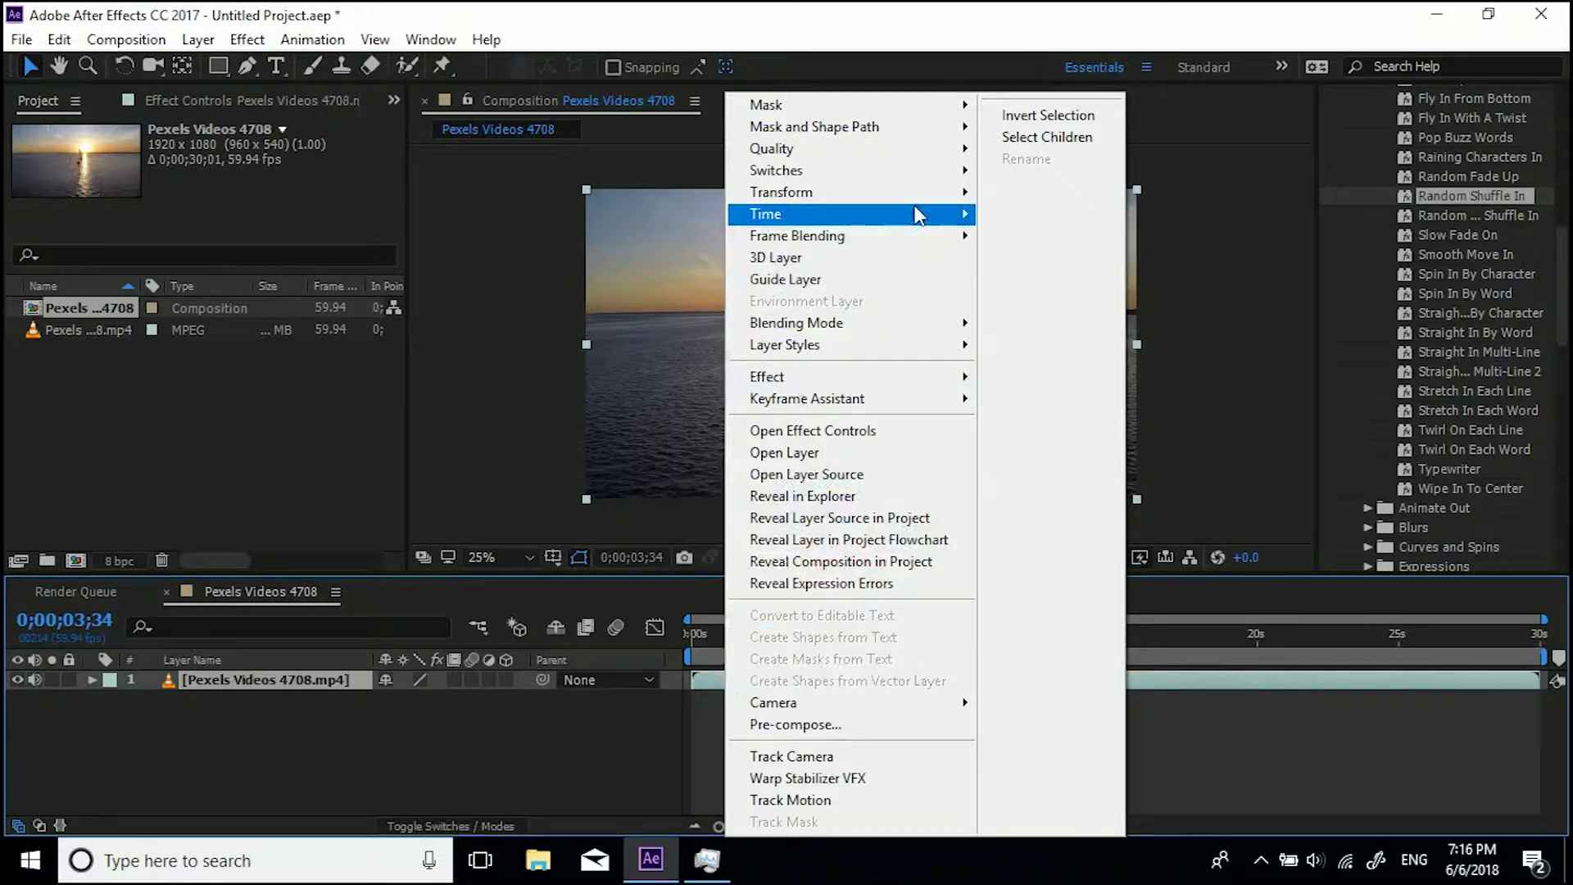
mouse_move(922, 214)
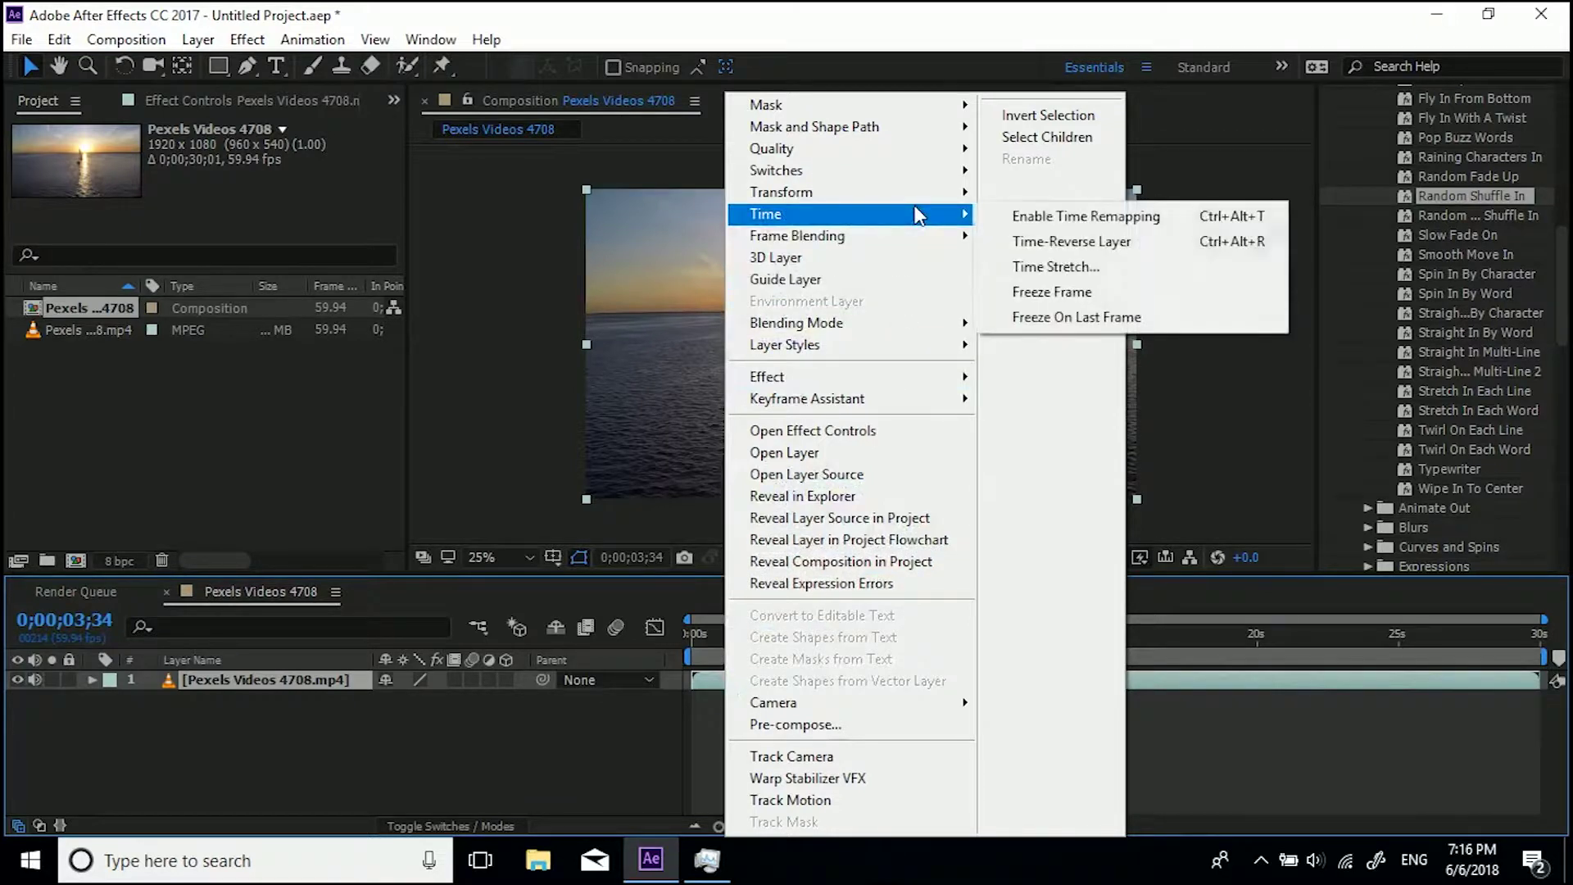
left_click(1088, 267)
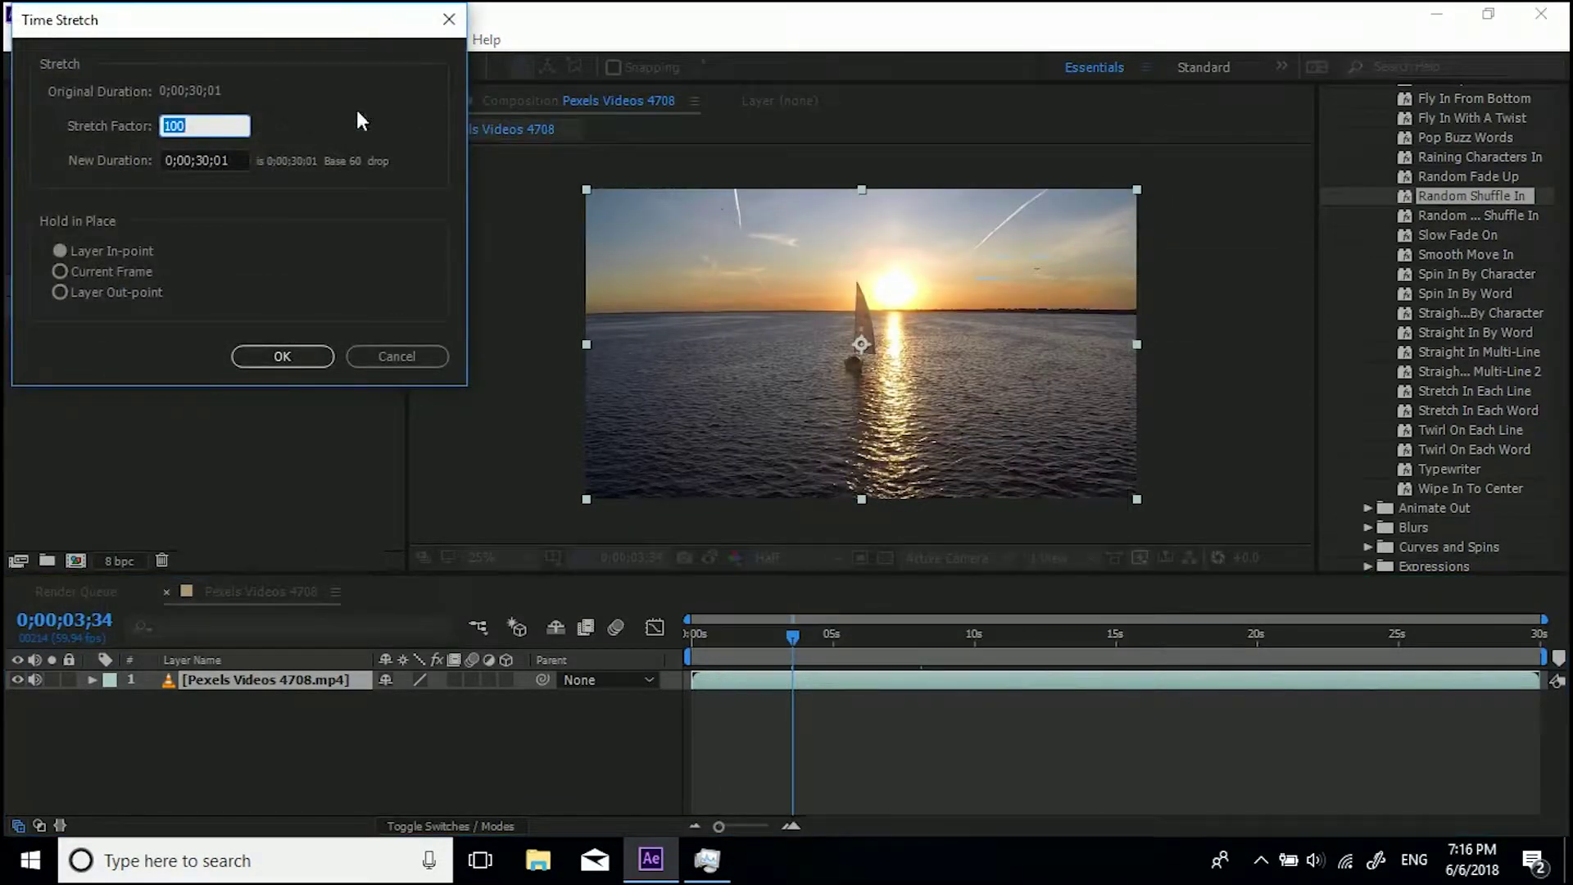
left_click_drag(266, 27, 389, 174)
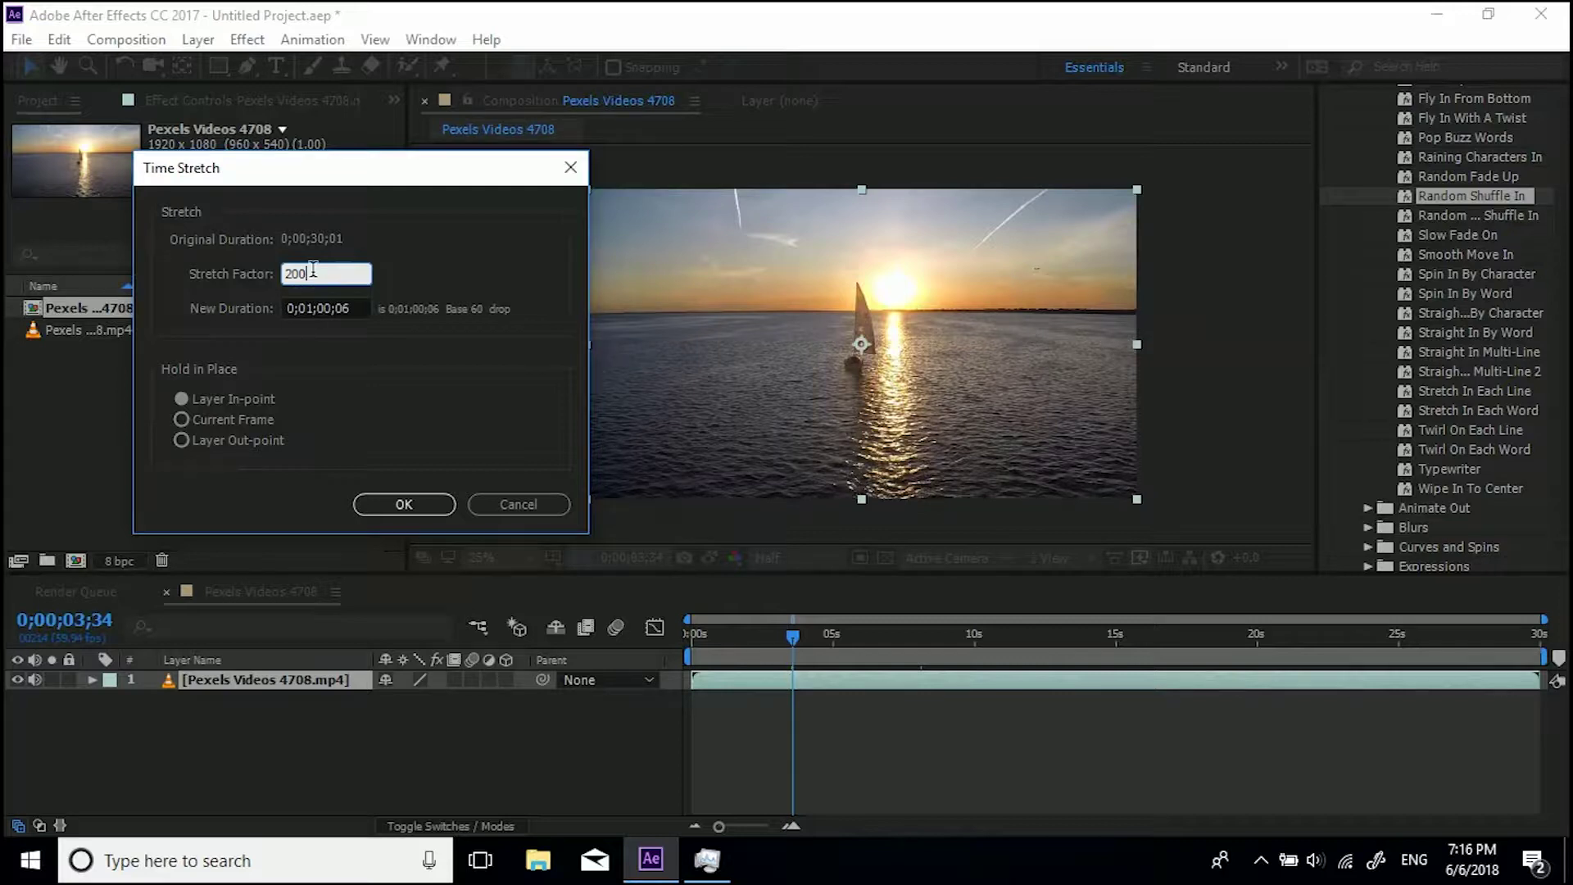
double_click(288, 275)
double_click(329, 275)
type("200")
left_click_drag(333, 283, 271, 270)
type("100")
key("Return")
In the sailboat layer's Time Stretch dialog, enter a new duration of 0;00;10;00
right_click(846, 687)
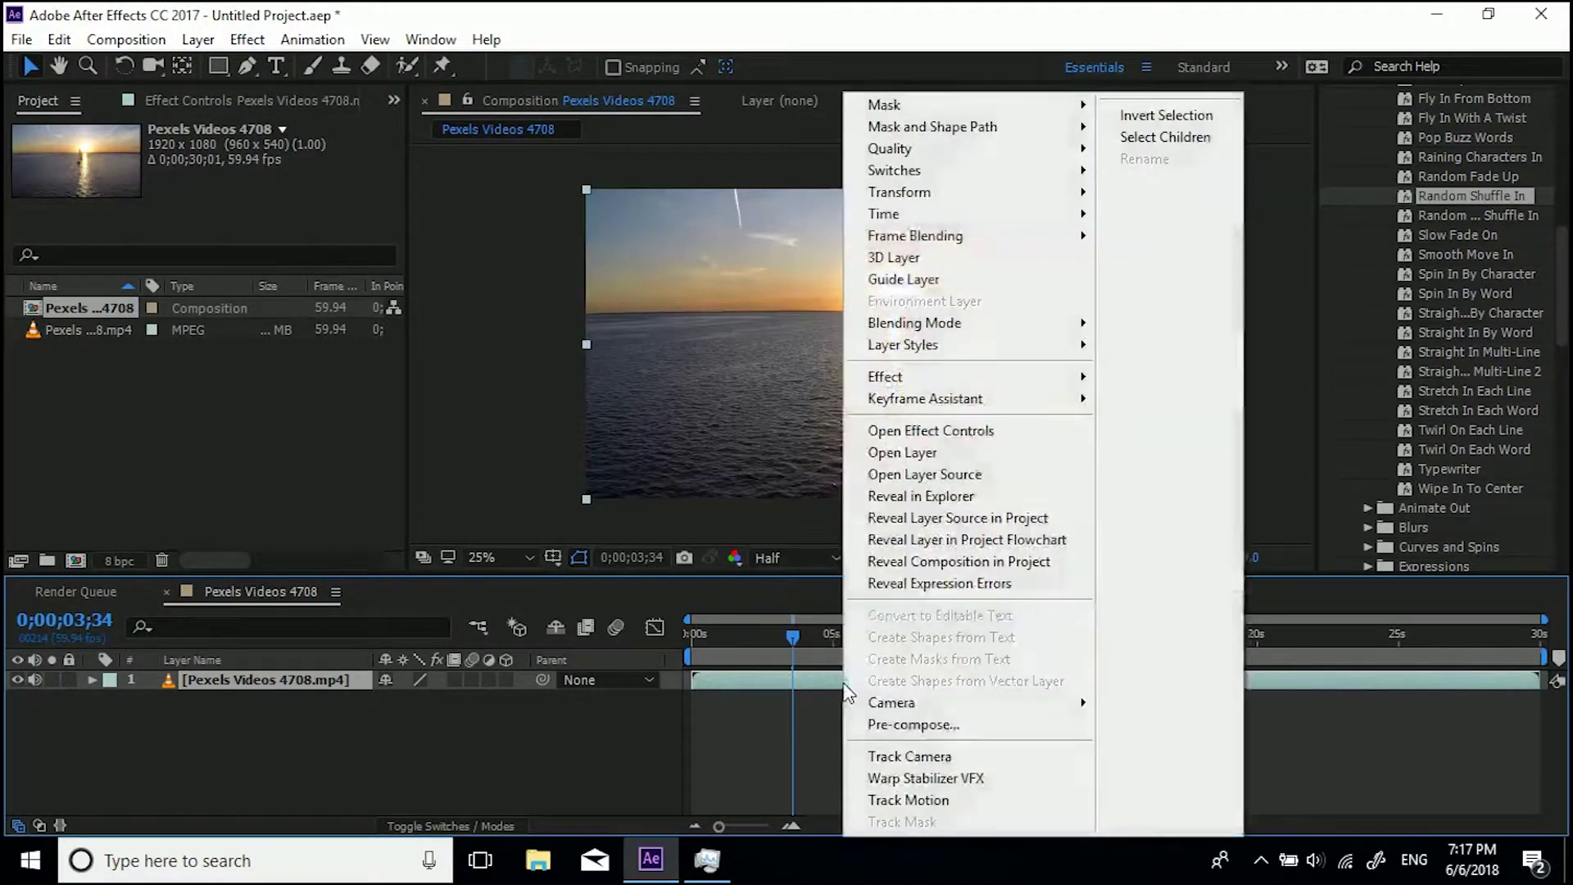
mouse_move(1016, 219)
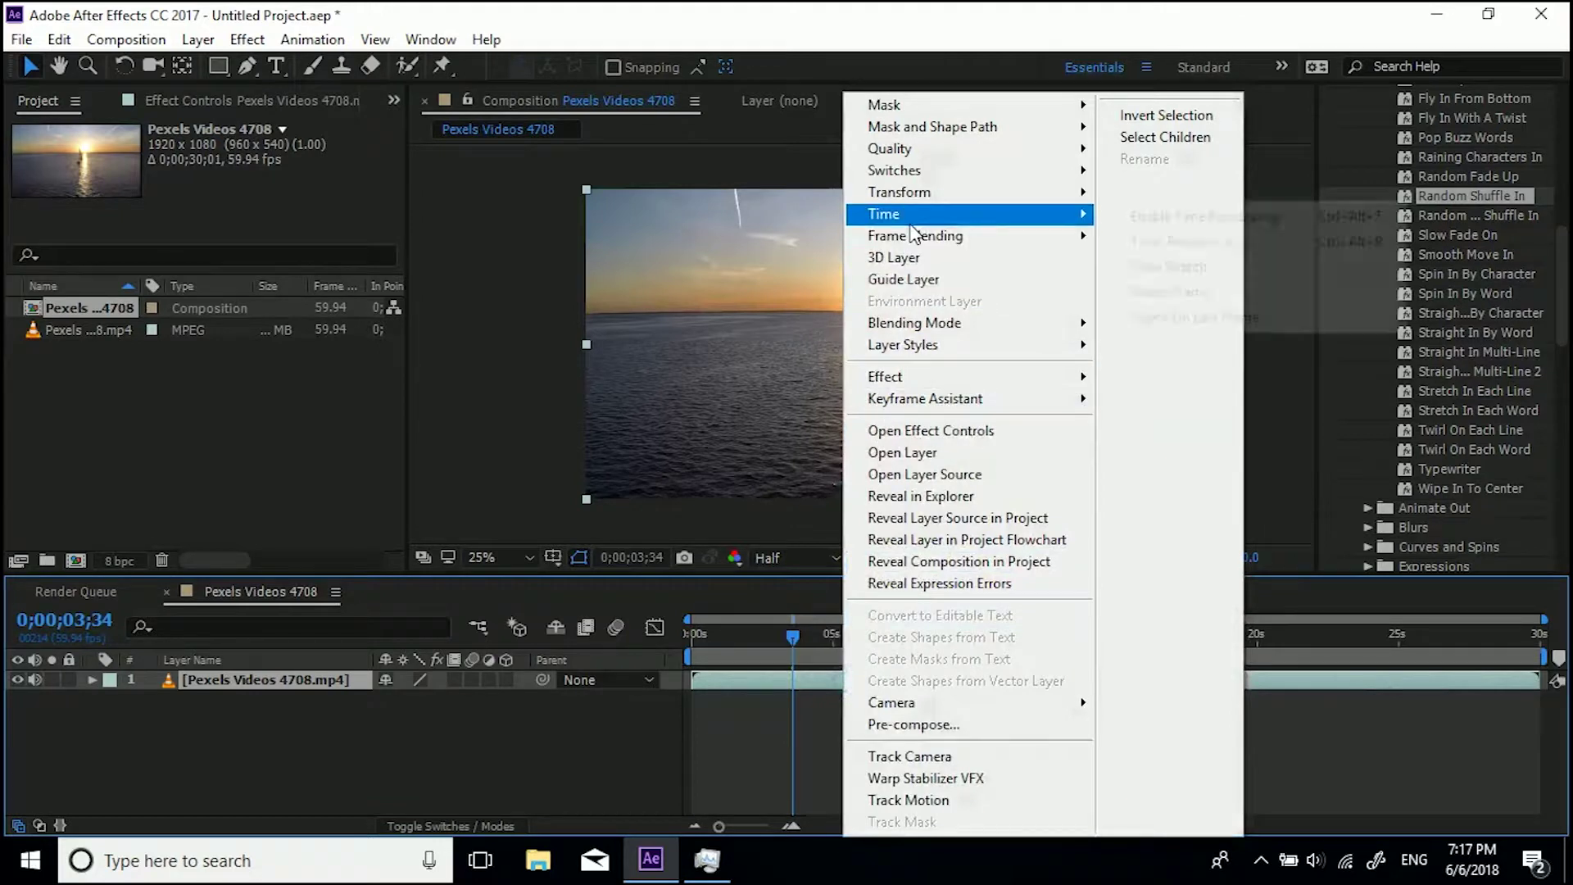
left_click(1168, 266)
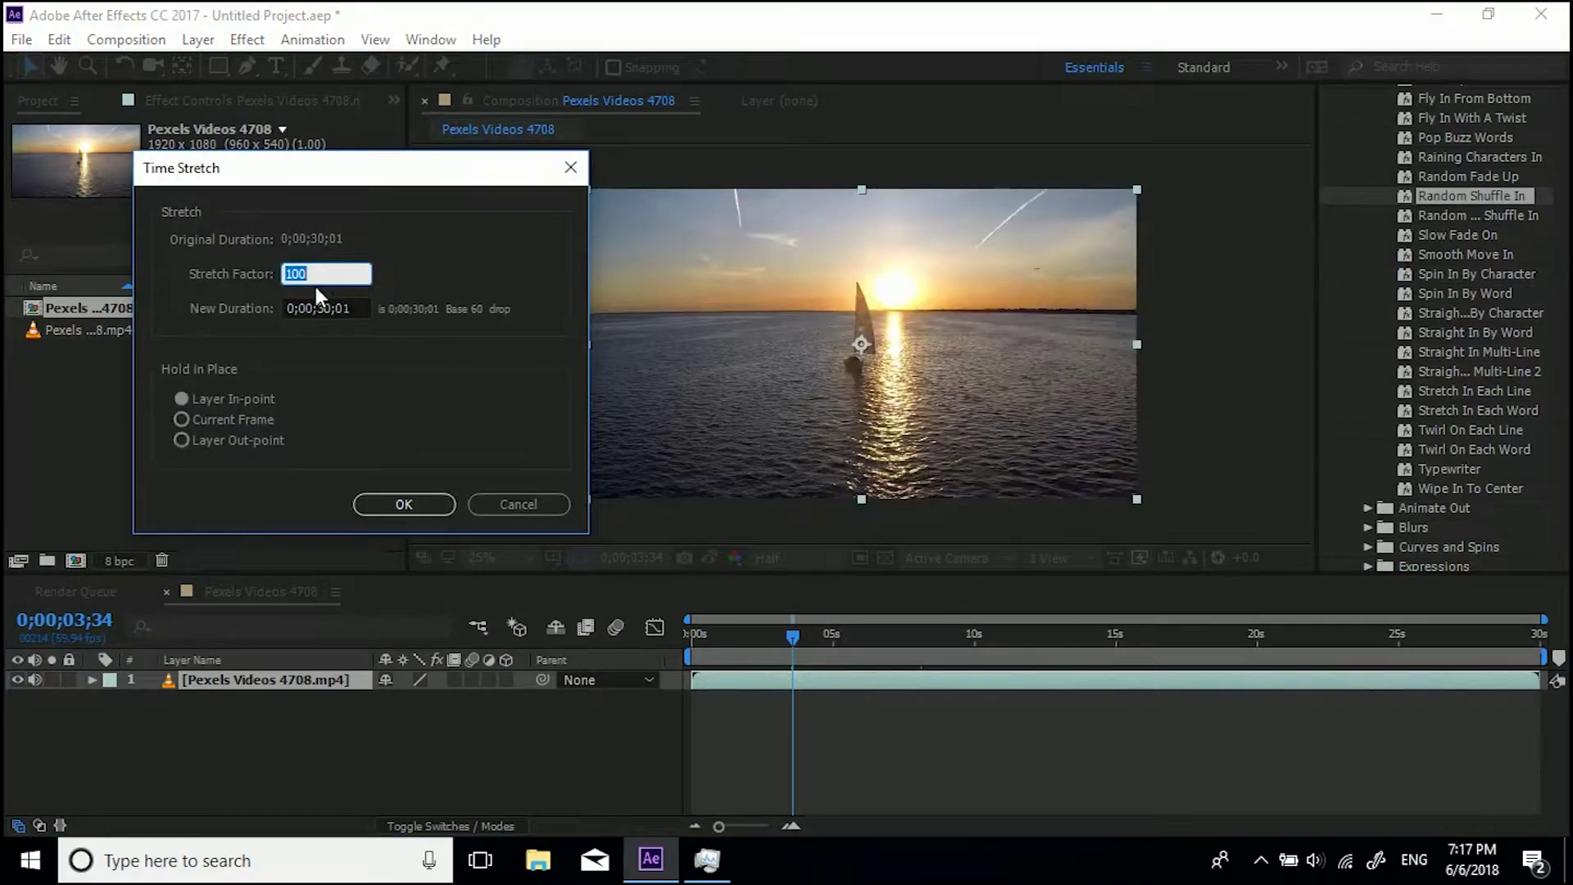
type("50")
left_click(334, 308)
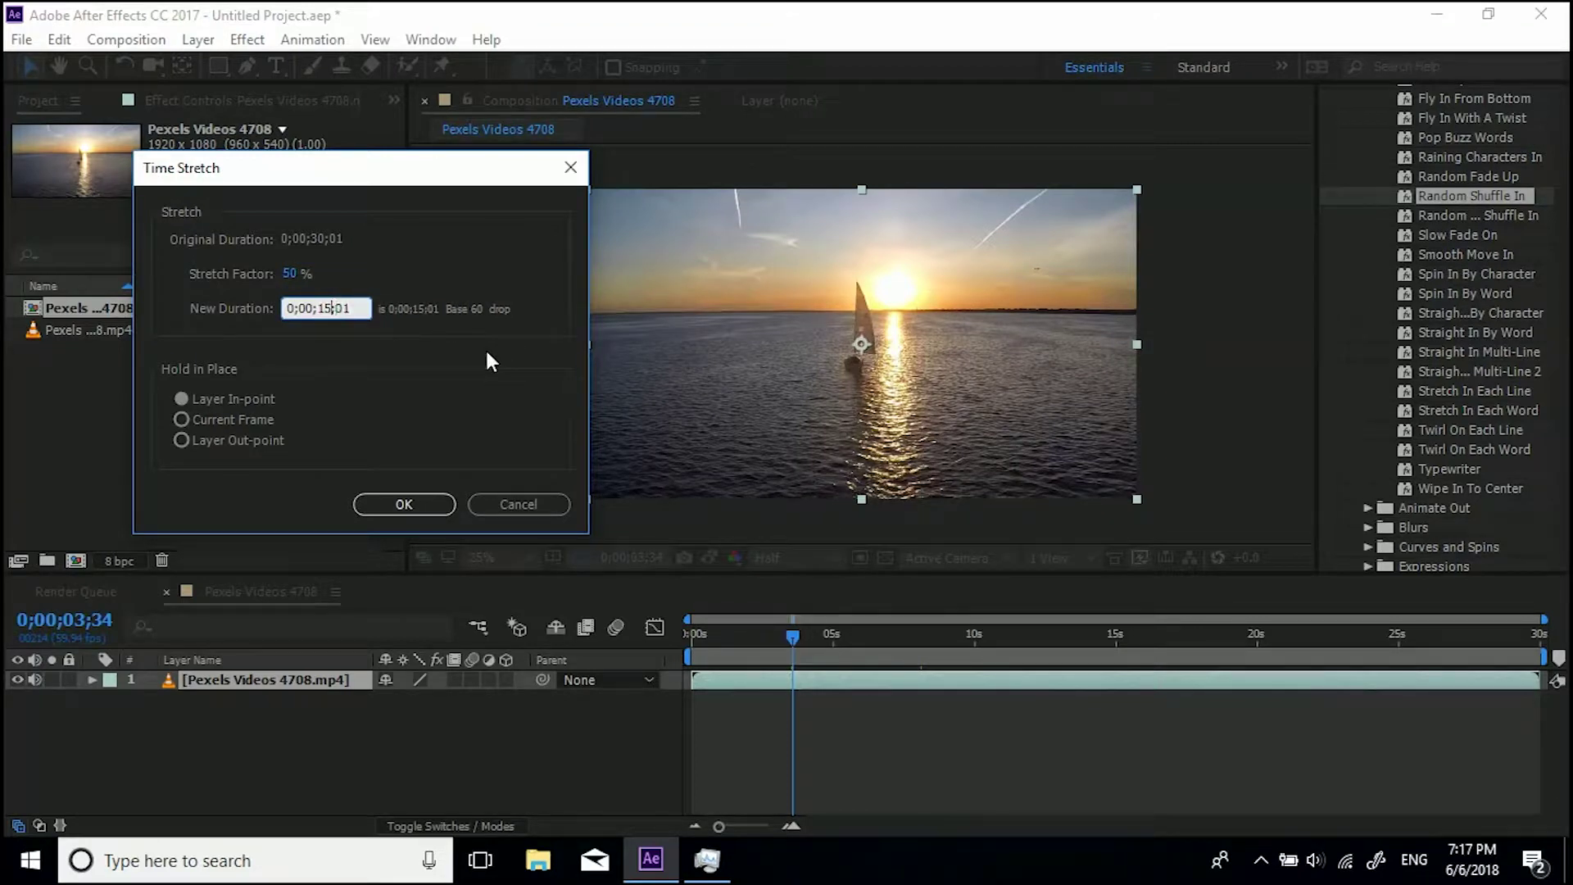
key("BackSpace")
type("0")
key("End")
key("BackSpace")
Apply the 10-second duration, end the work area at 0;00;03;34, and preview it
type("0")
left_click(424, 497)
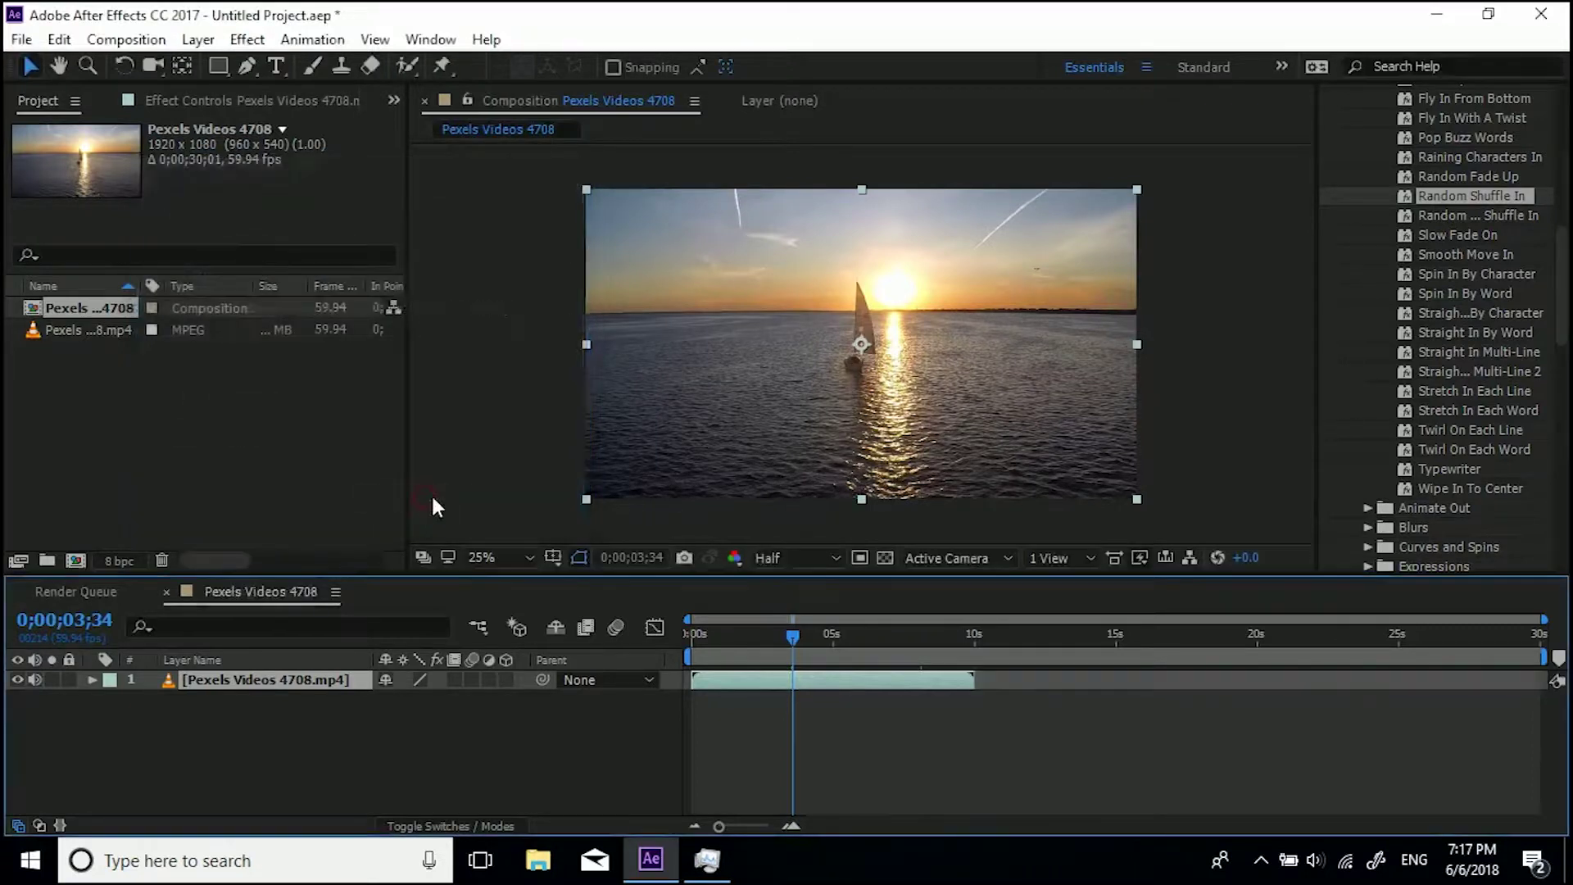
key("n")
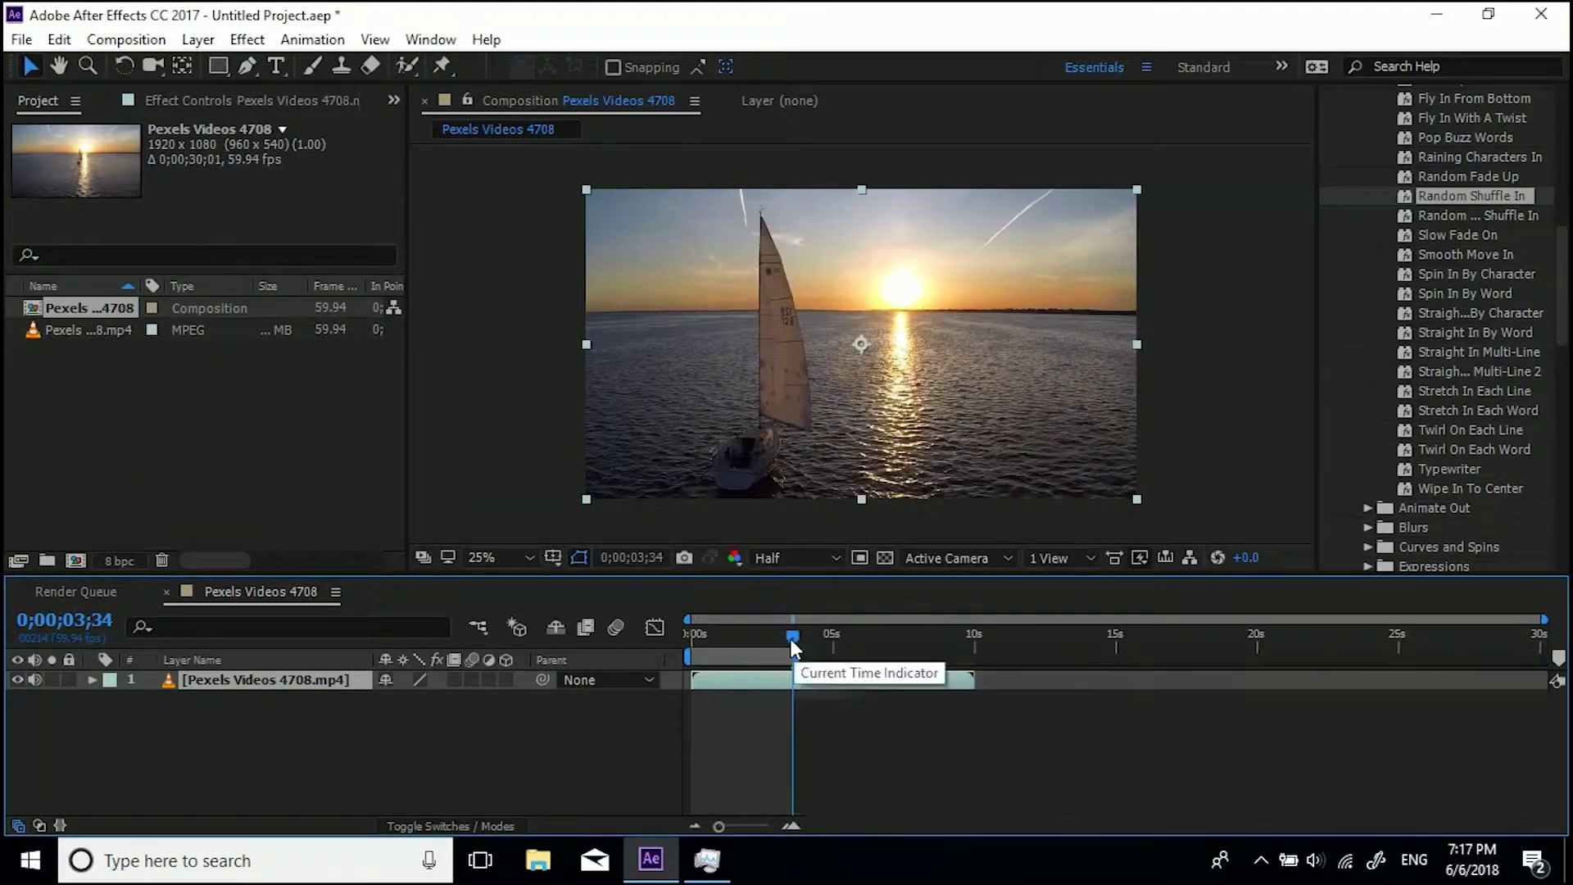
left_click(871, 699)
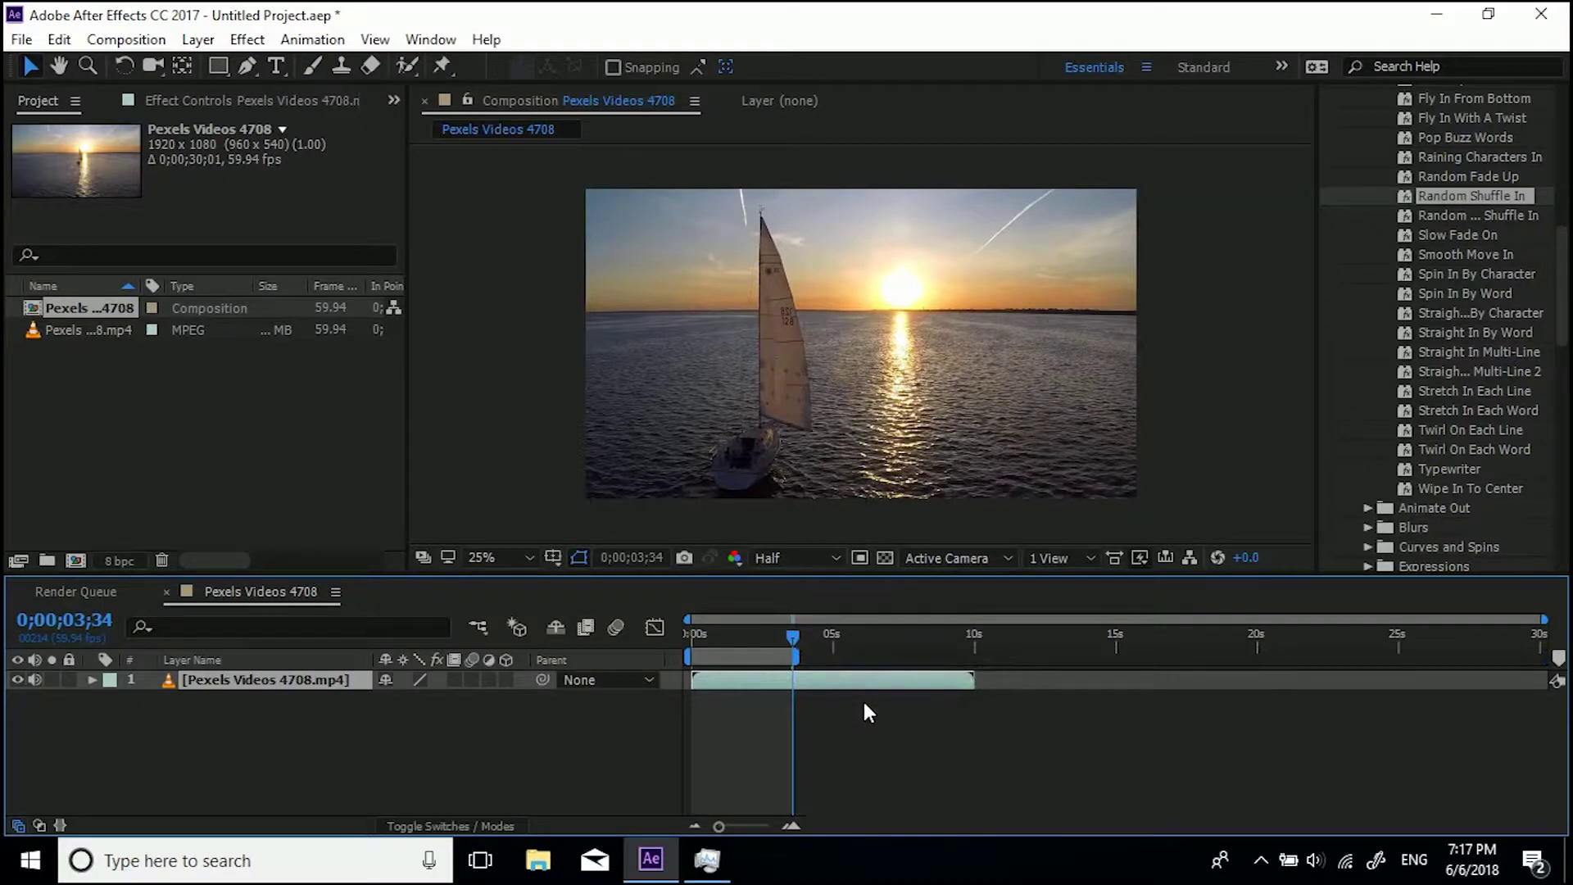
key("space")
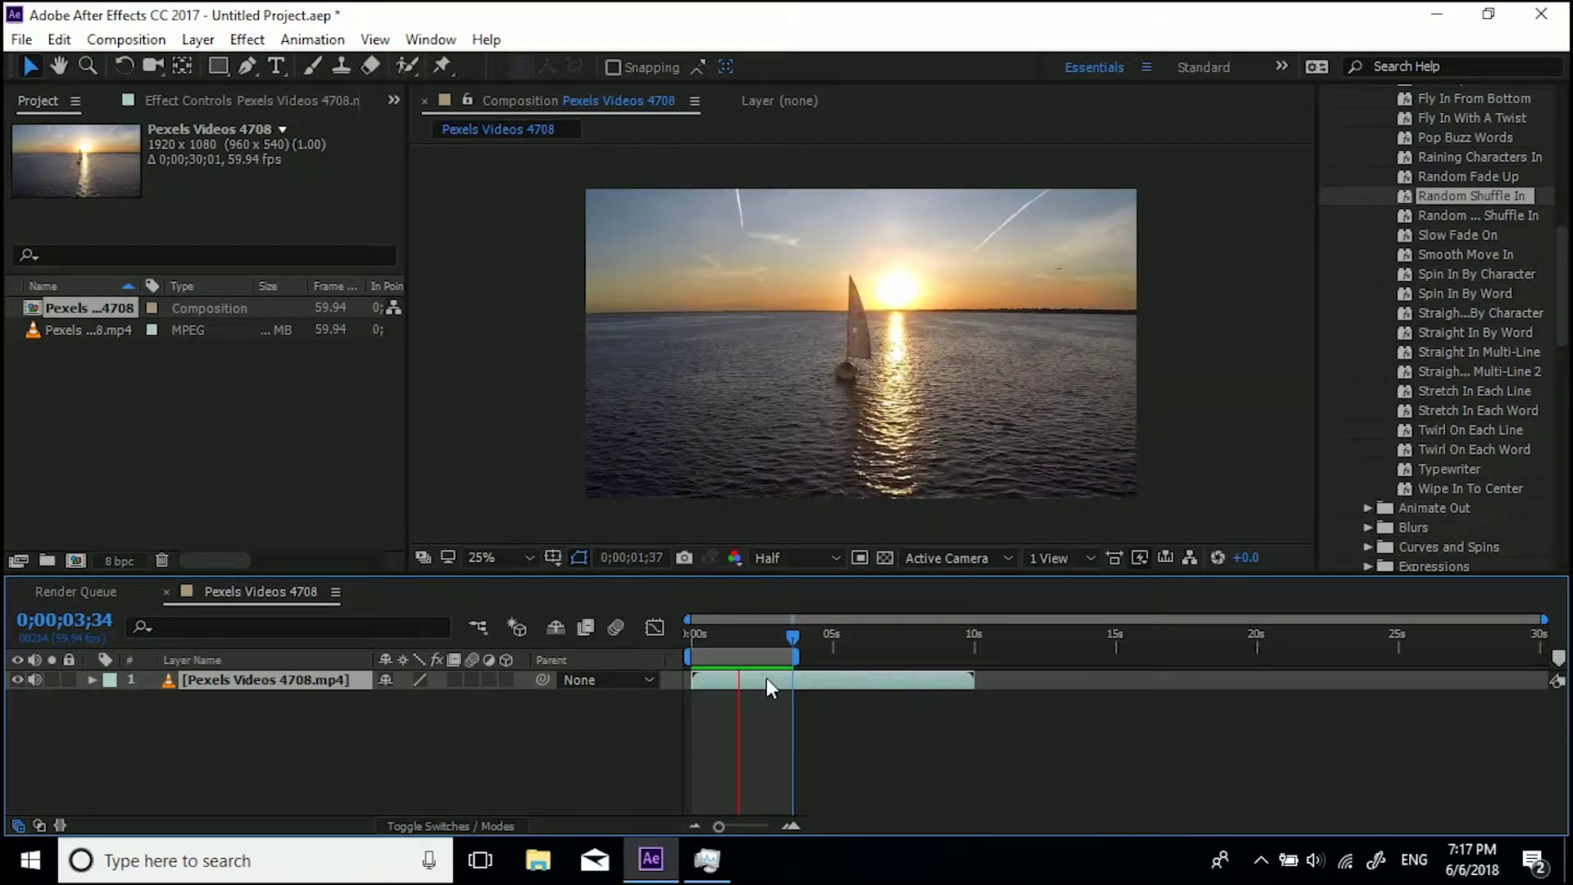
Stop playback, reset the work area end to the current time, and replay the preview
key("space")
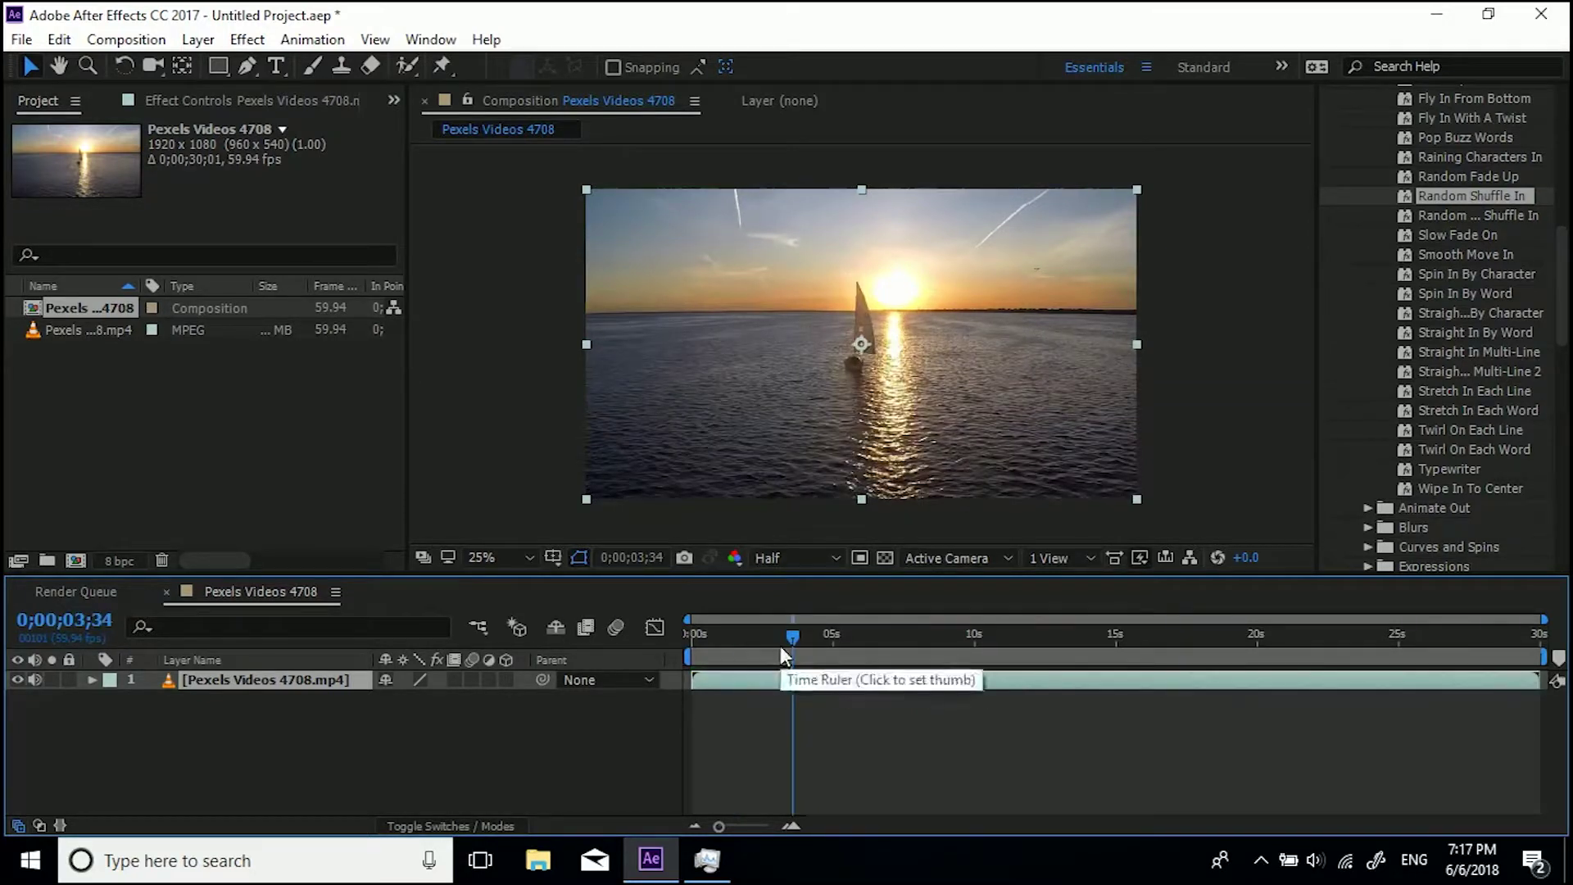
key("n")
key("space")
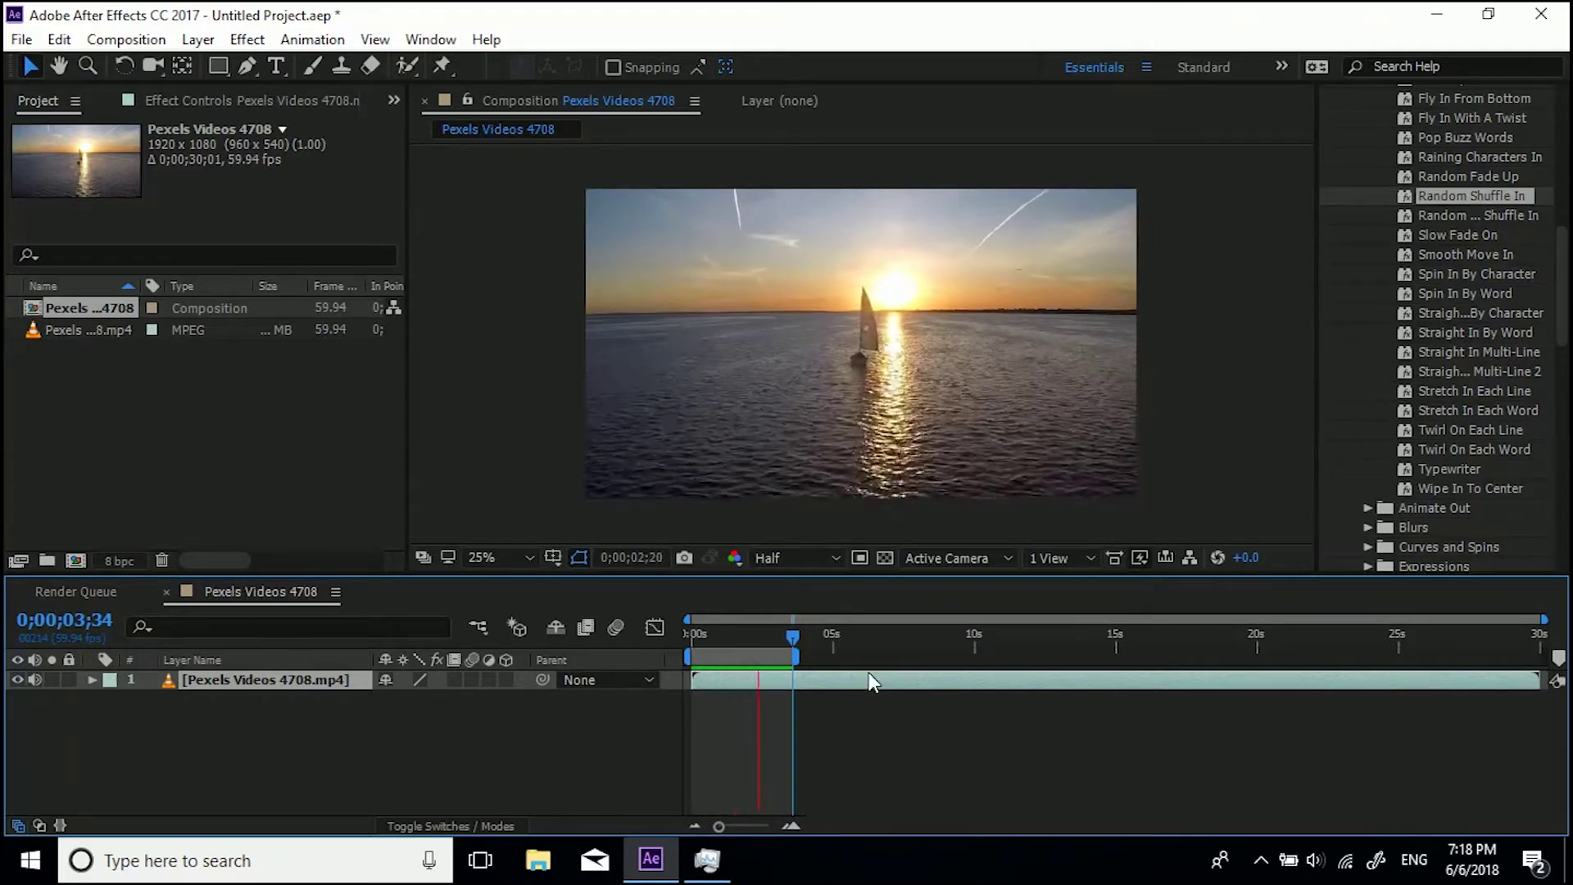
Time-stretch the sailboat layer with a stretch factor of 200
left_click(870, 681)
right_click(841, 683)
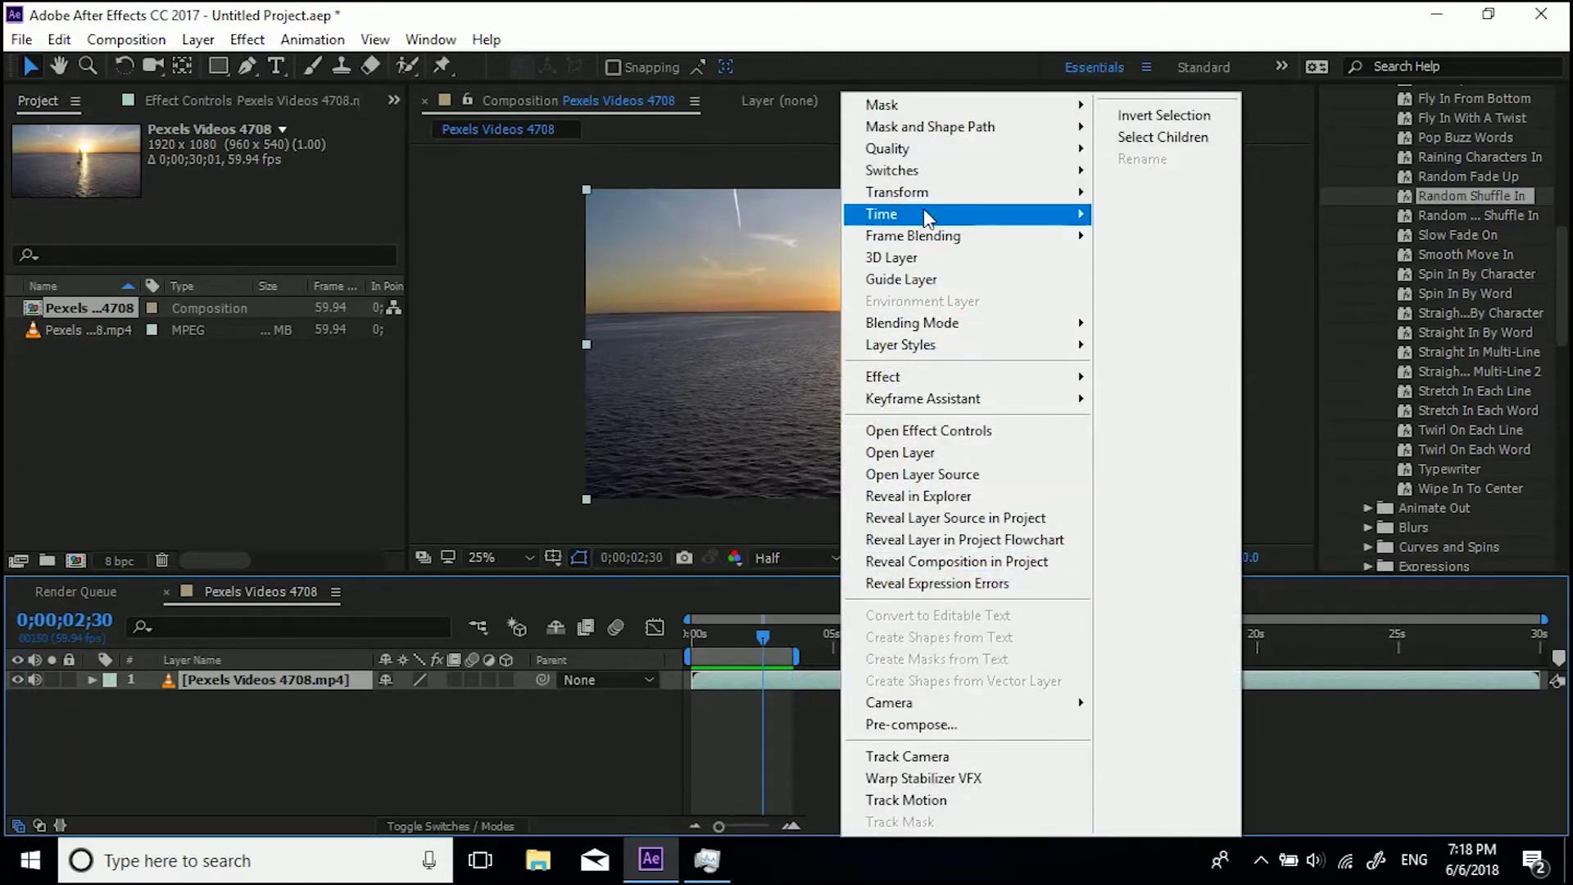
mouse_move(924, 216)
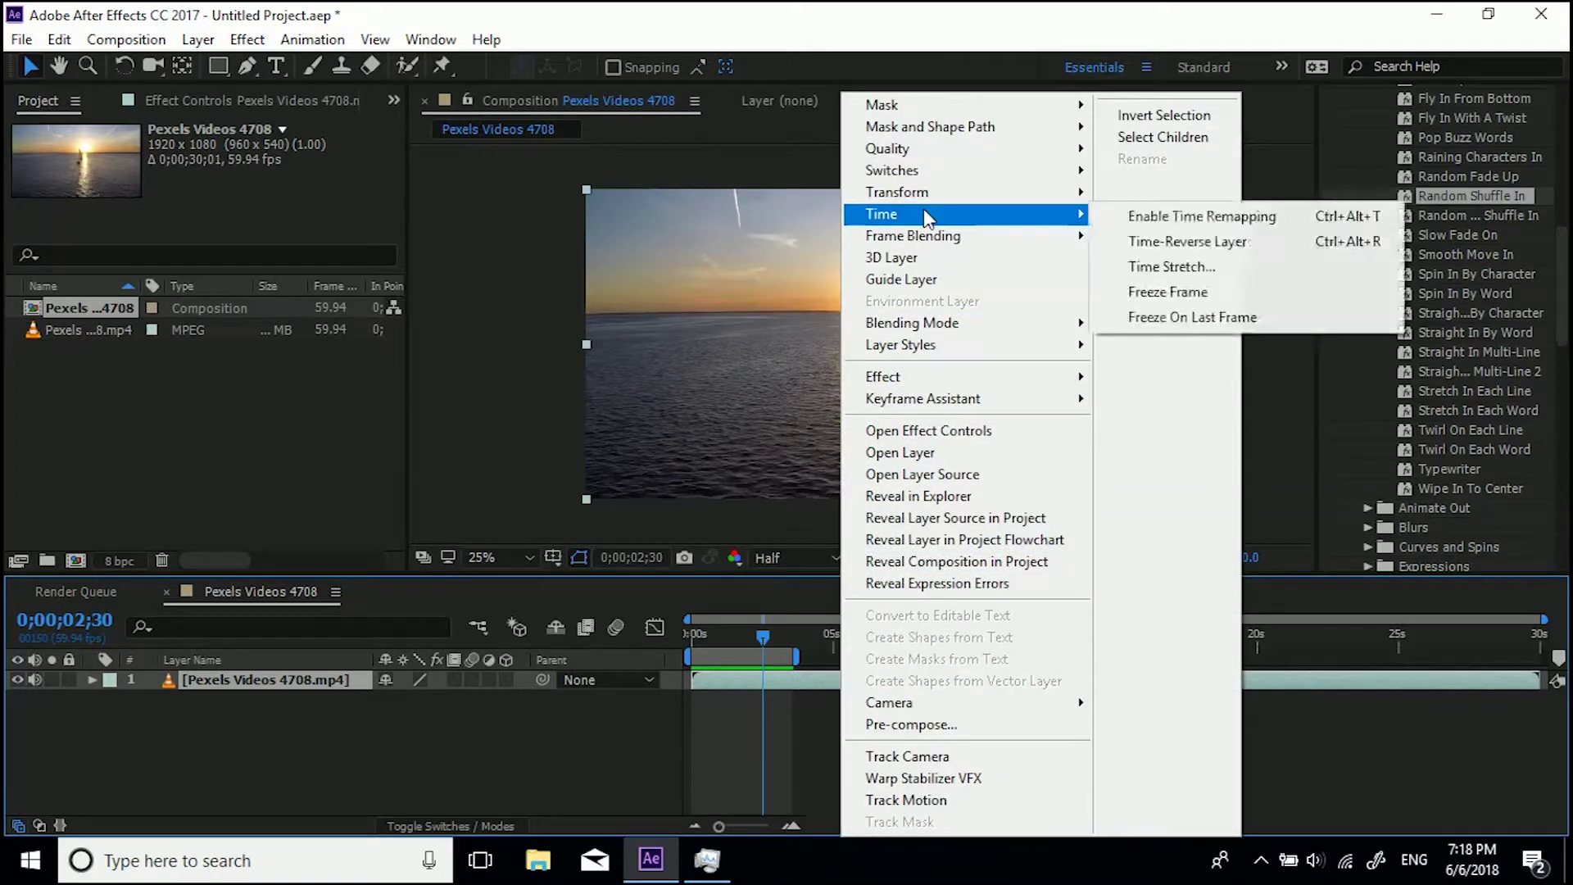
left_click(1180, 269)
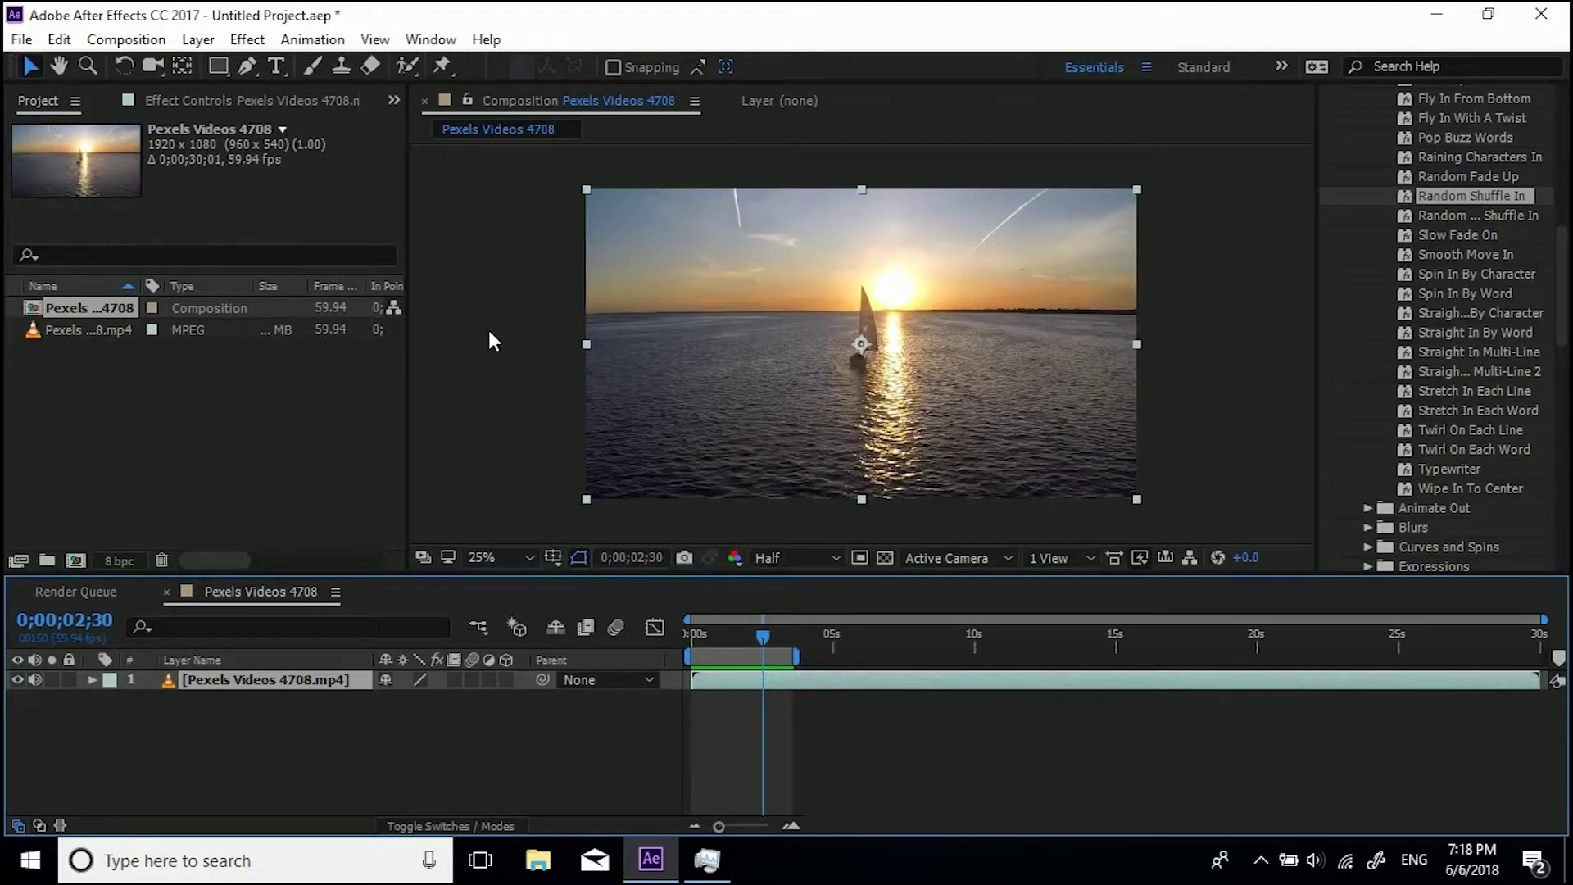
type("200")
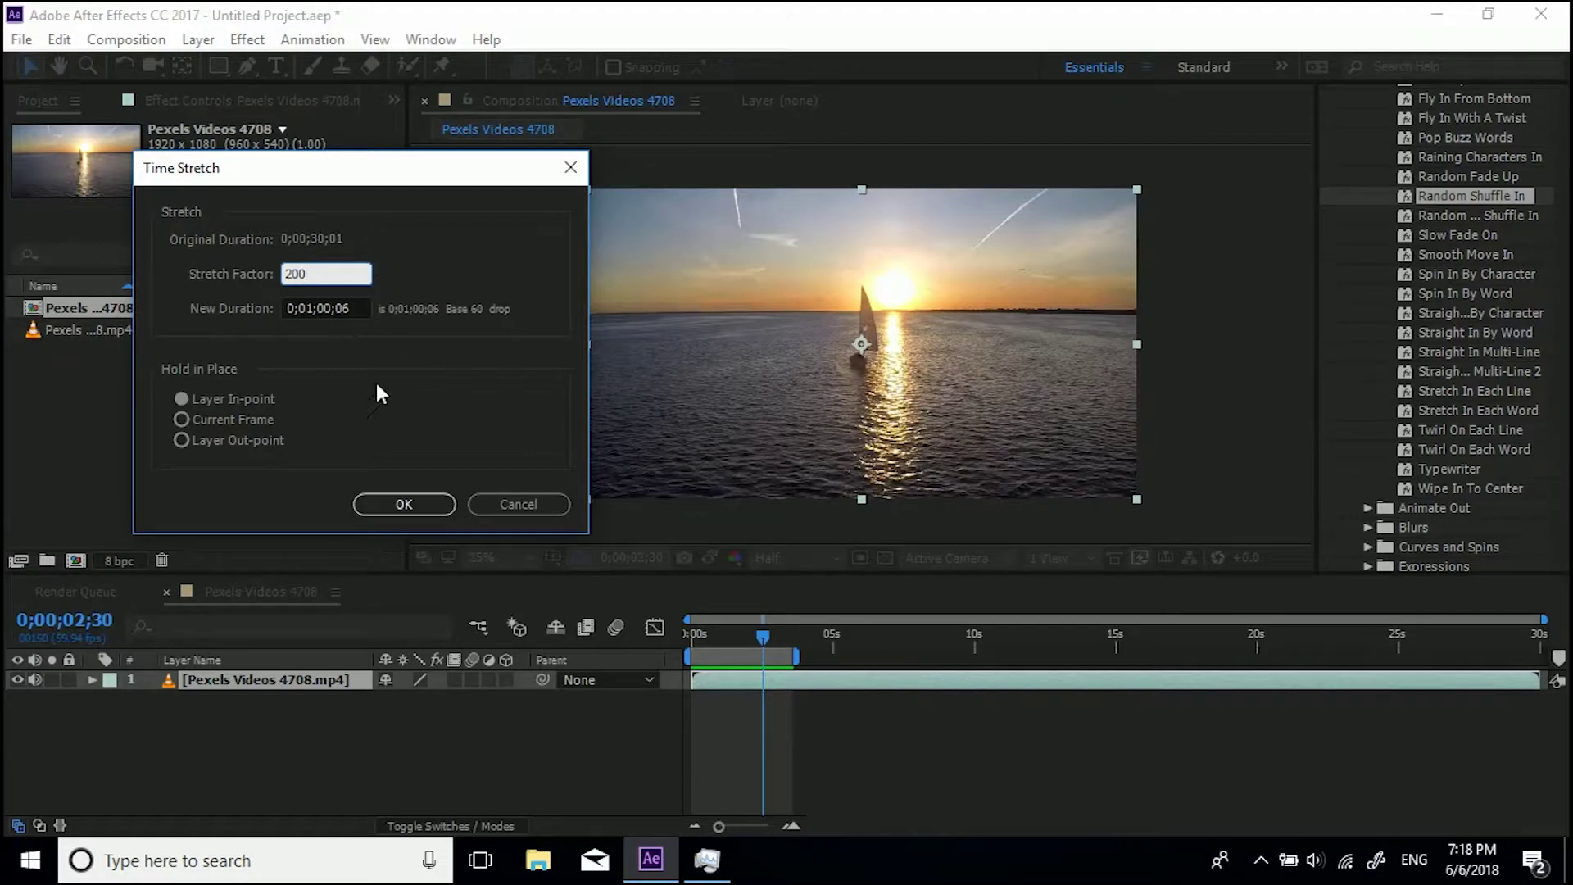
left_click(404, 504)
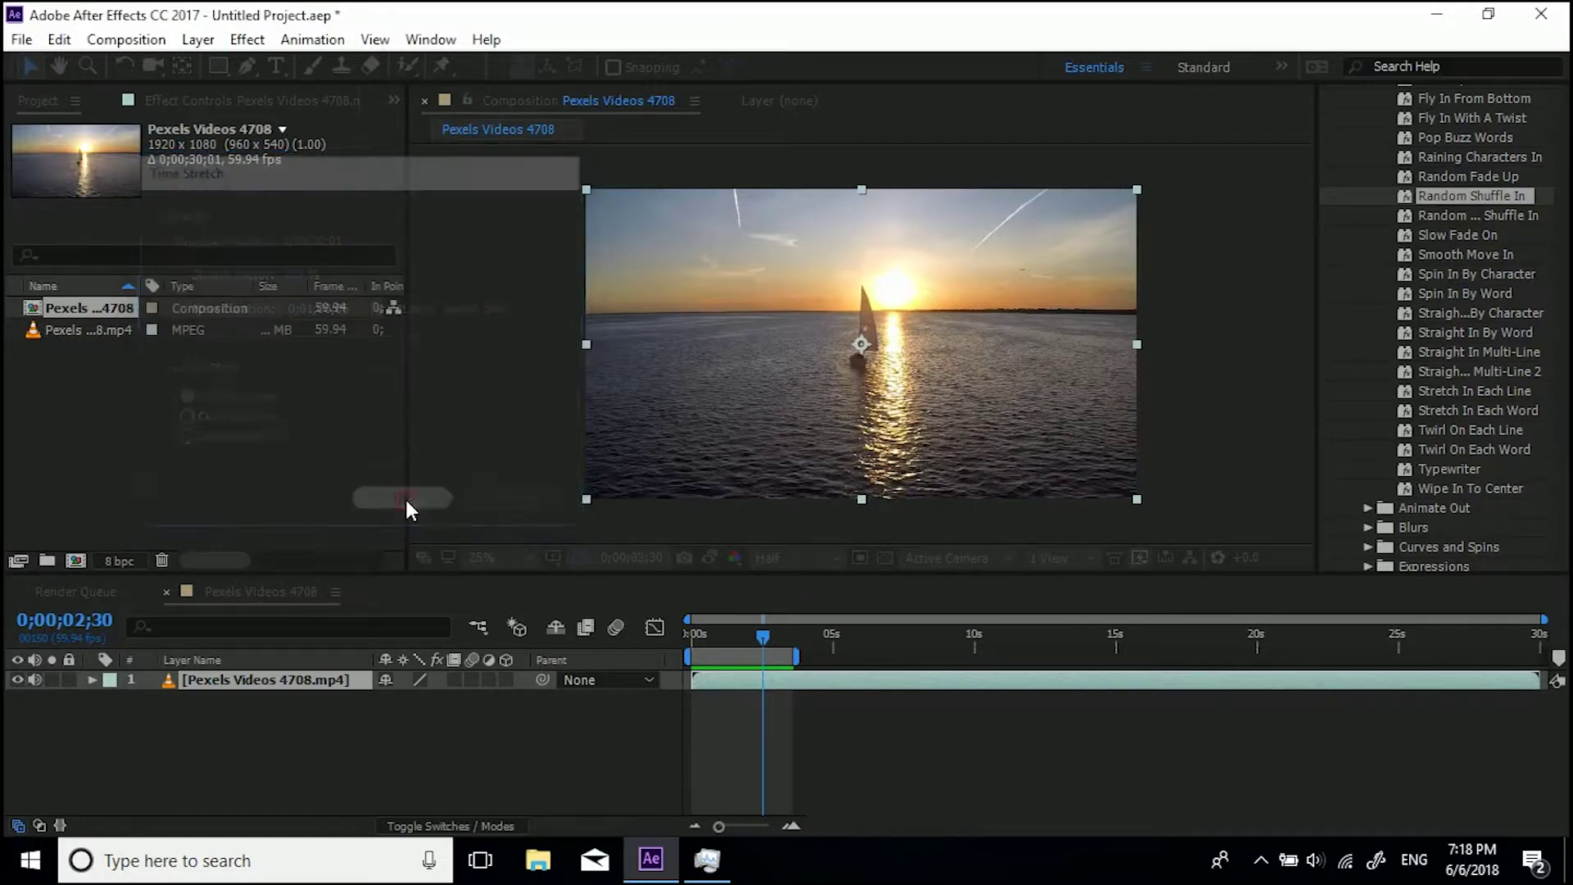
Preview the slowed-down clip, then stop playback at 0;00;01;58
key("space")
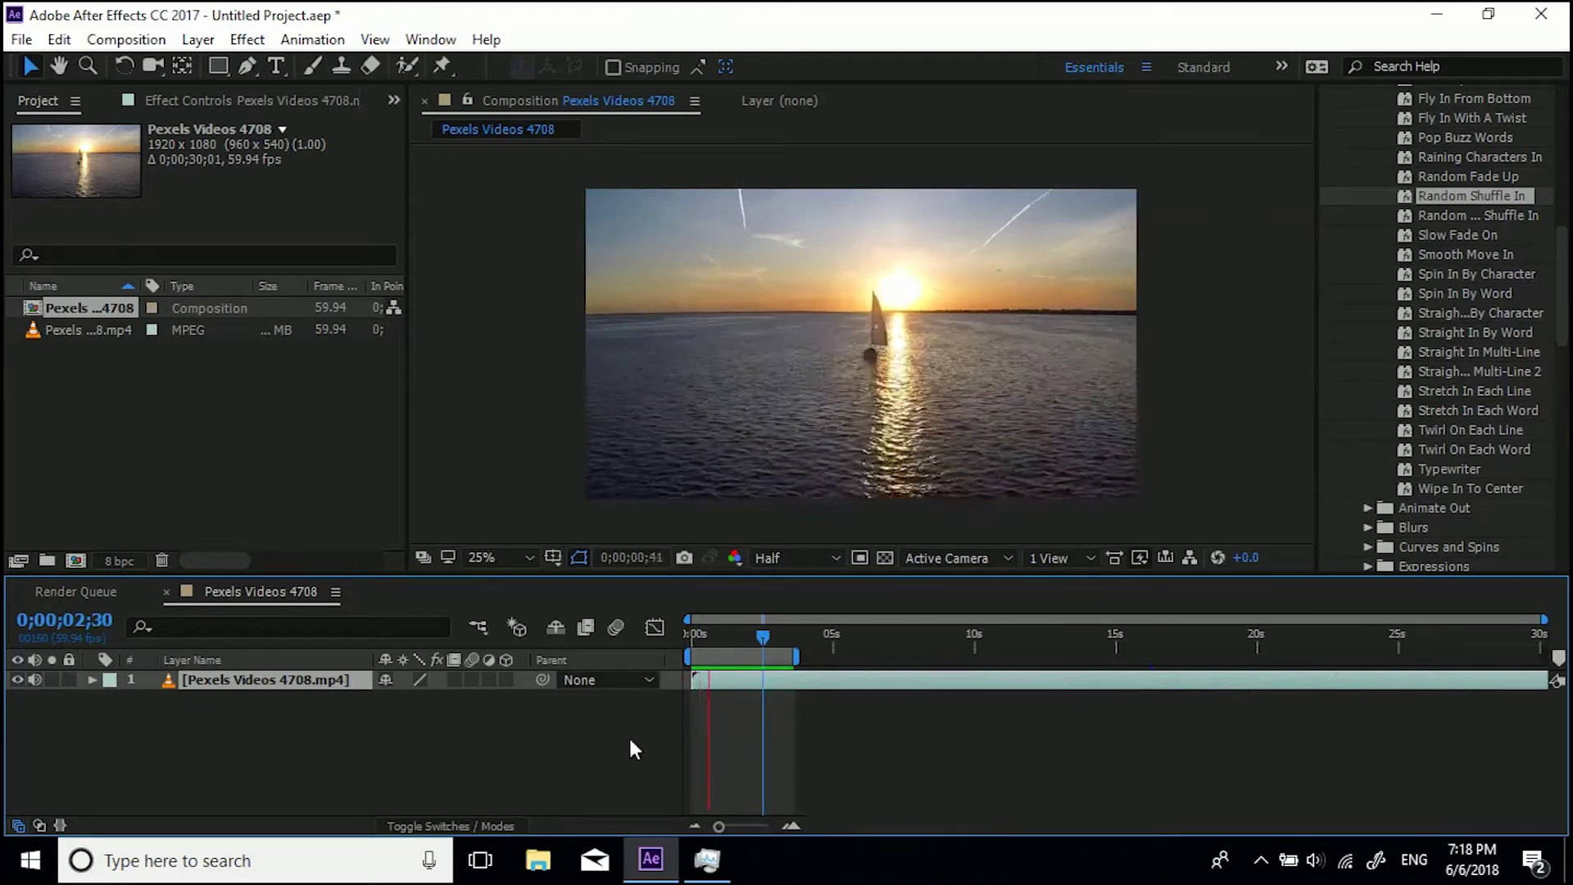
left_click(572, 735)
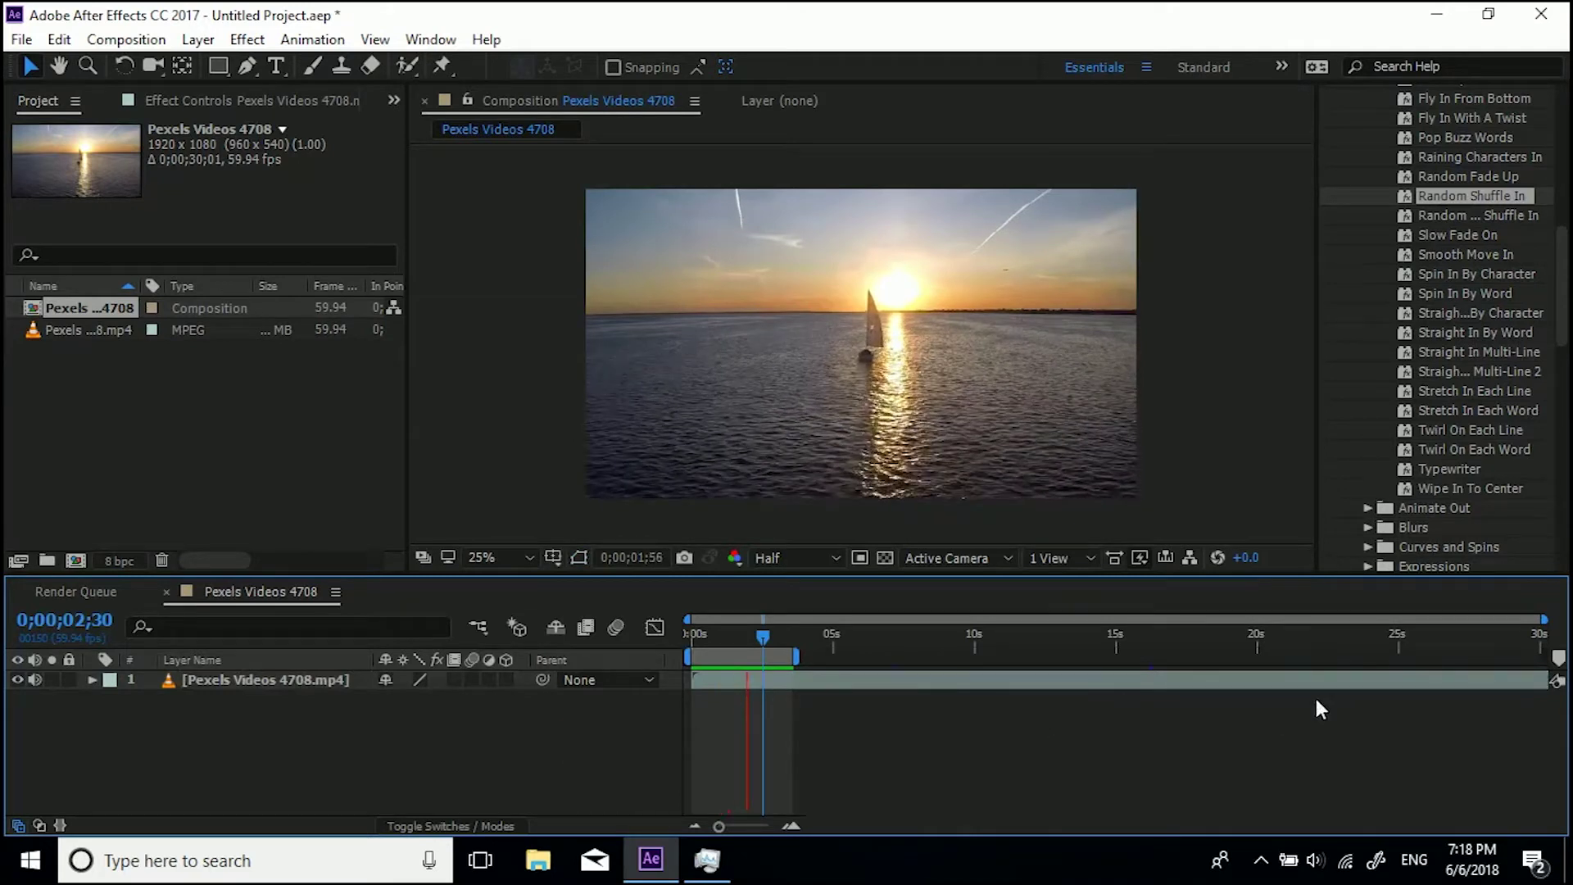
key("space")
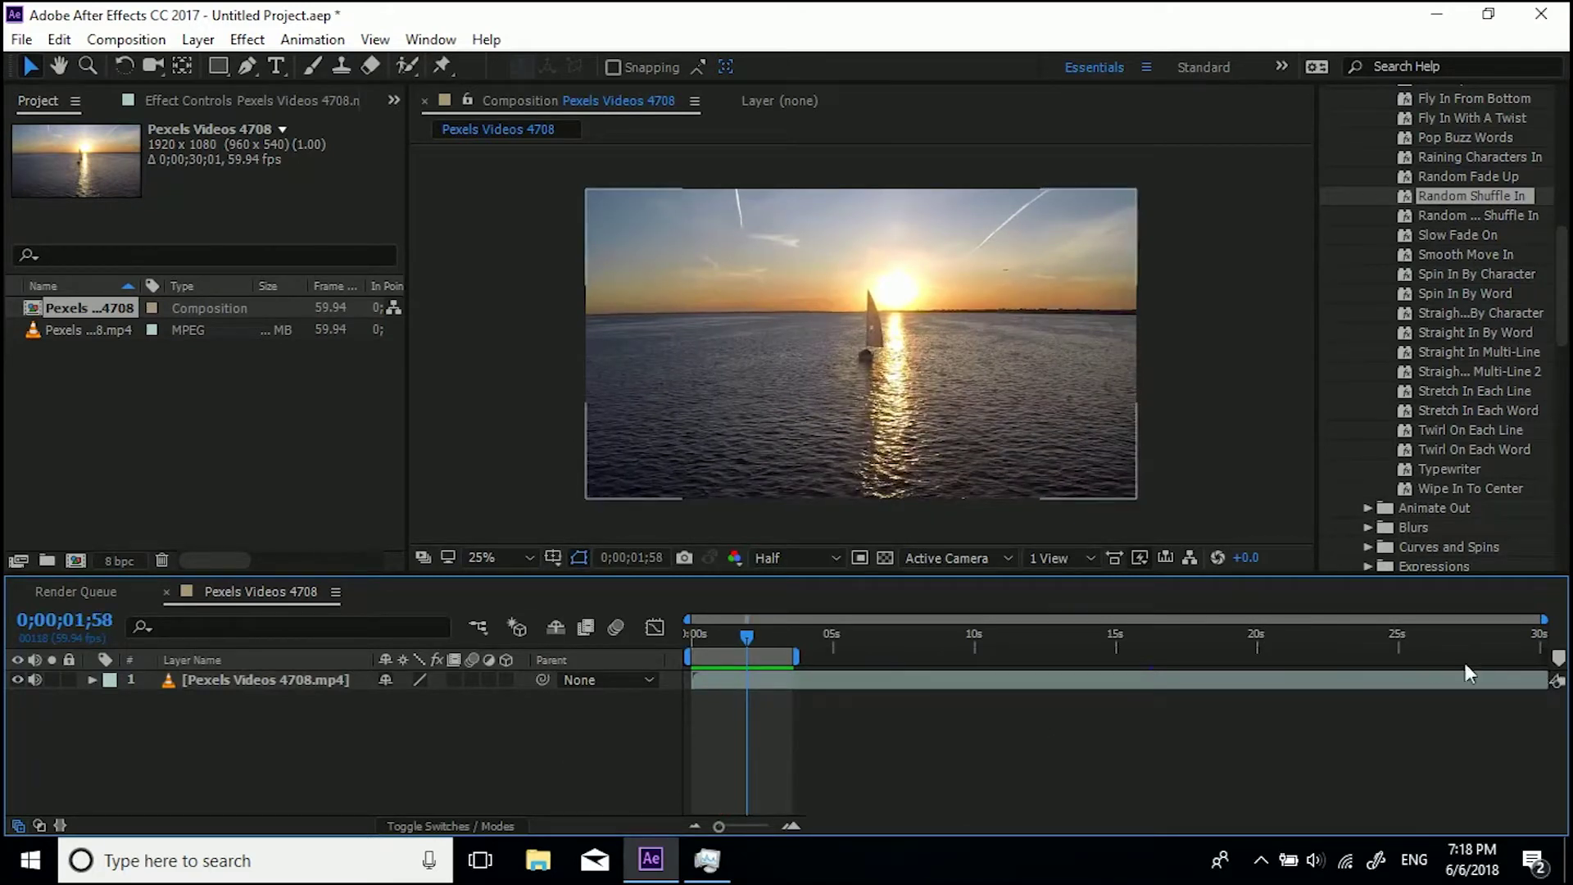
Change the composition duration to 0;01;00;06 in Composition Settings
left_click(148, 46)
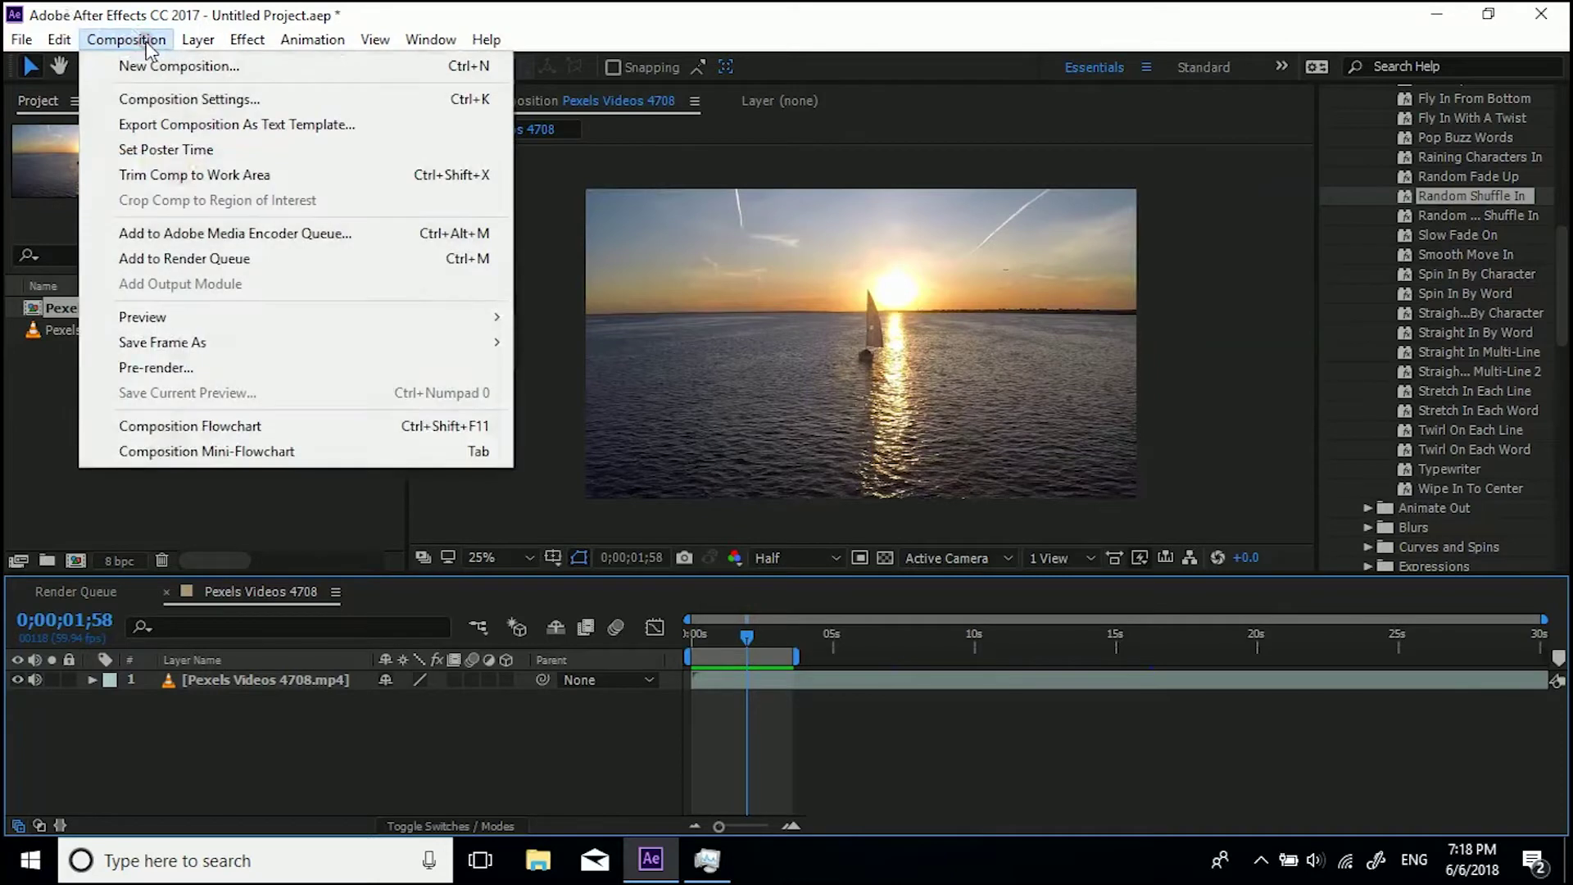
left_click(160, 99)
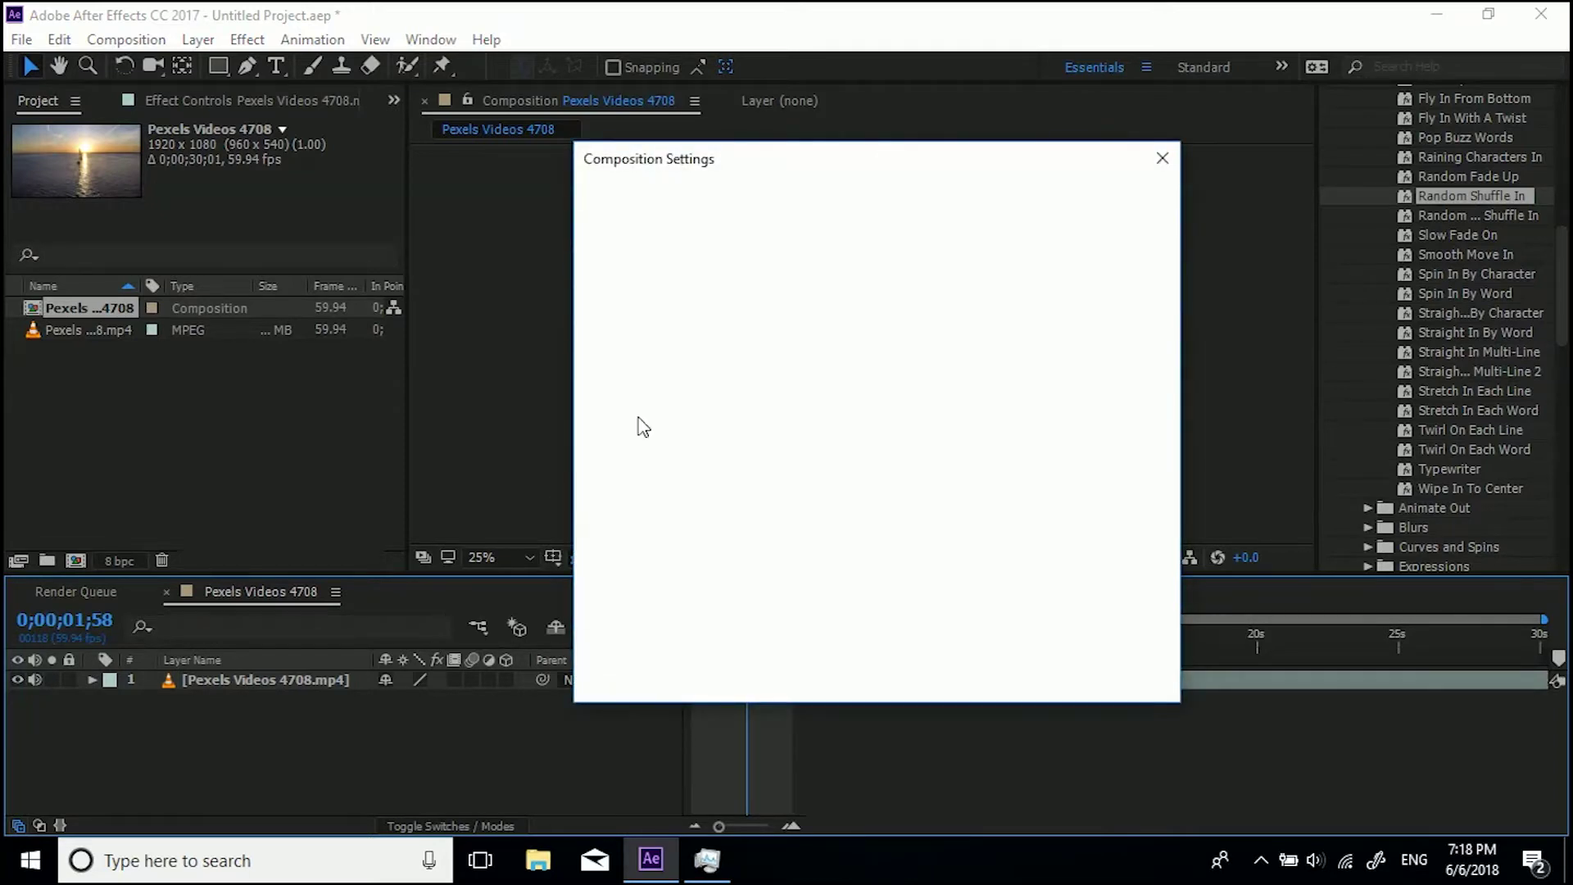
left_click(747, 551)
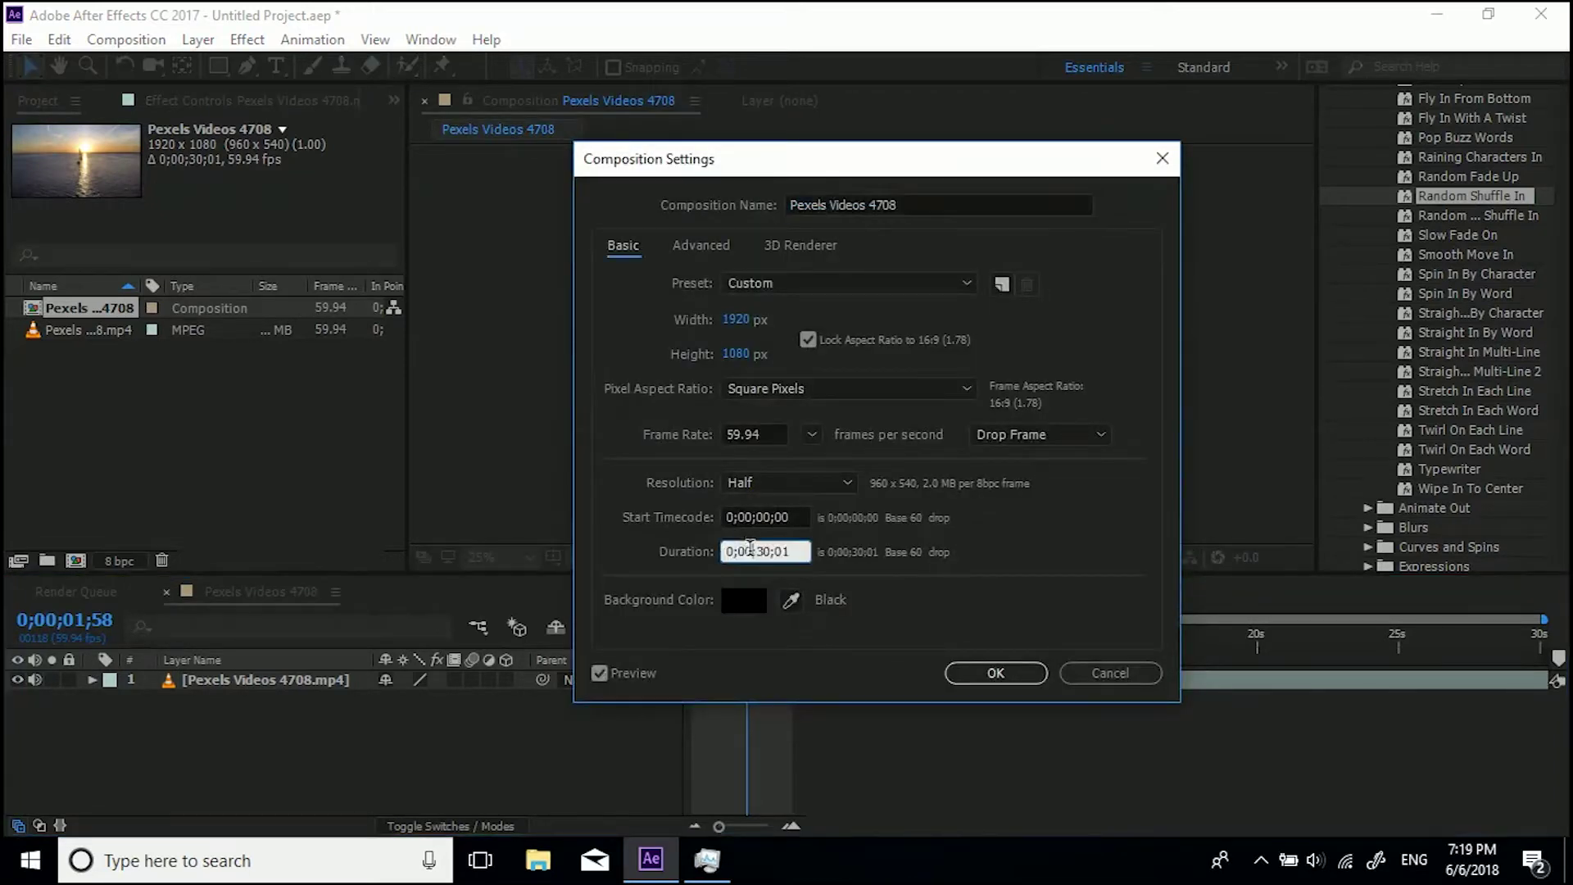
type("1;00;06")
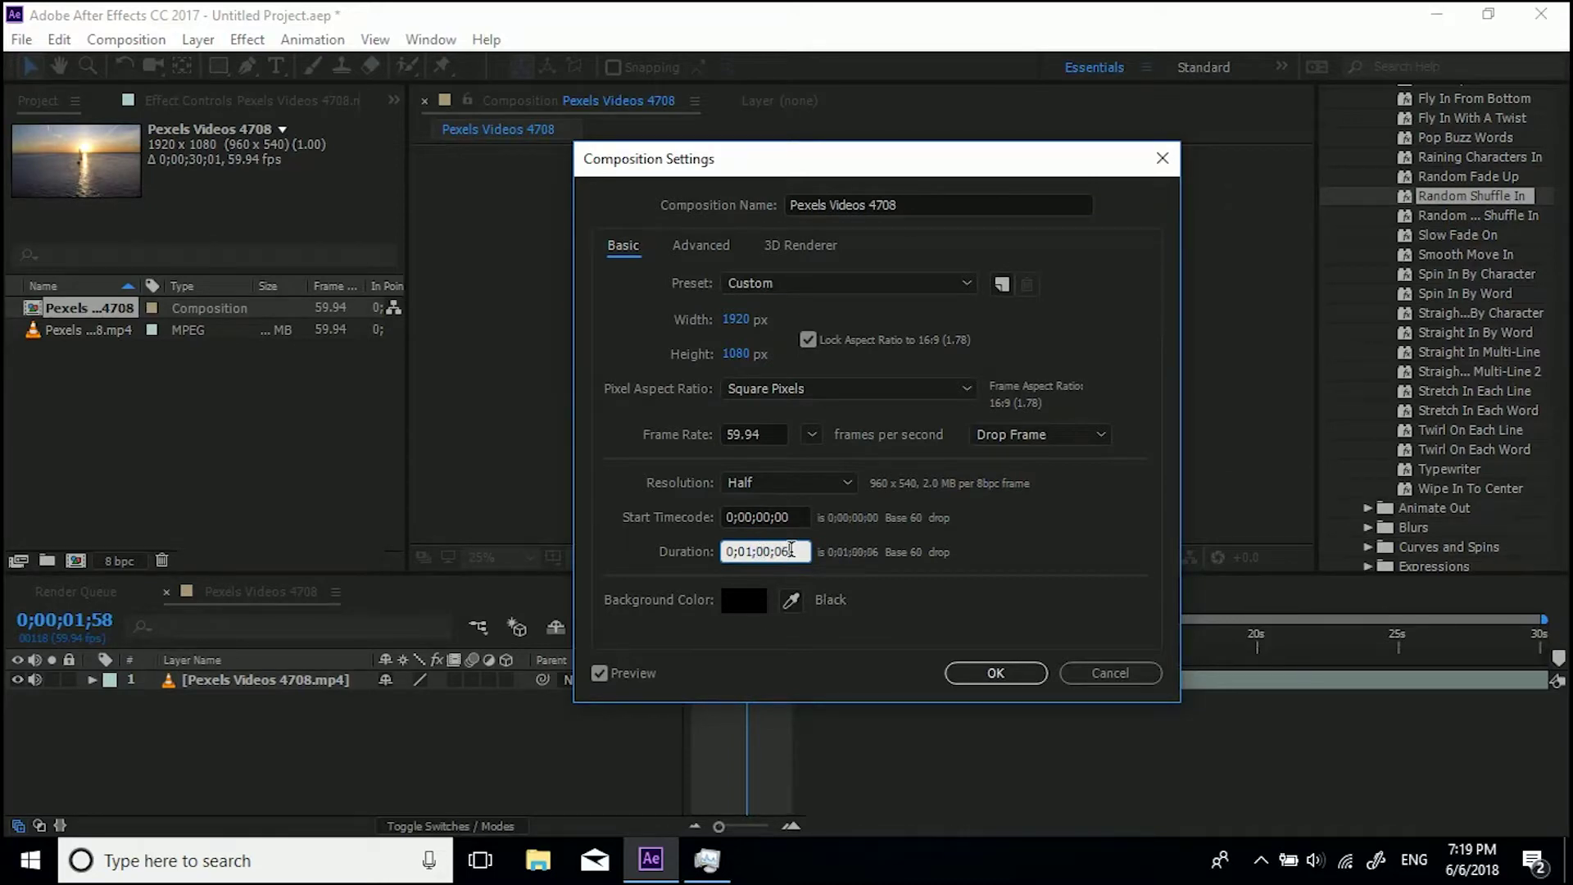
left_click(1007, 676)
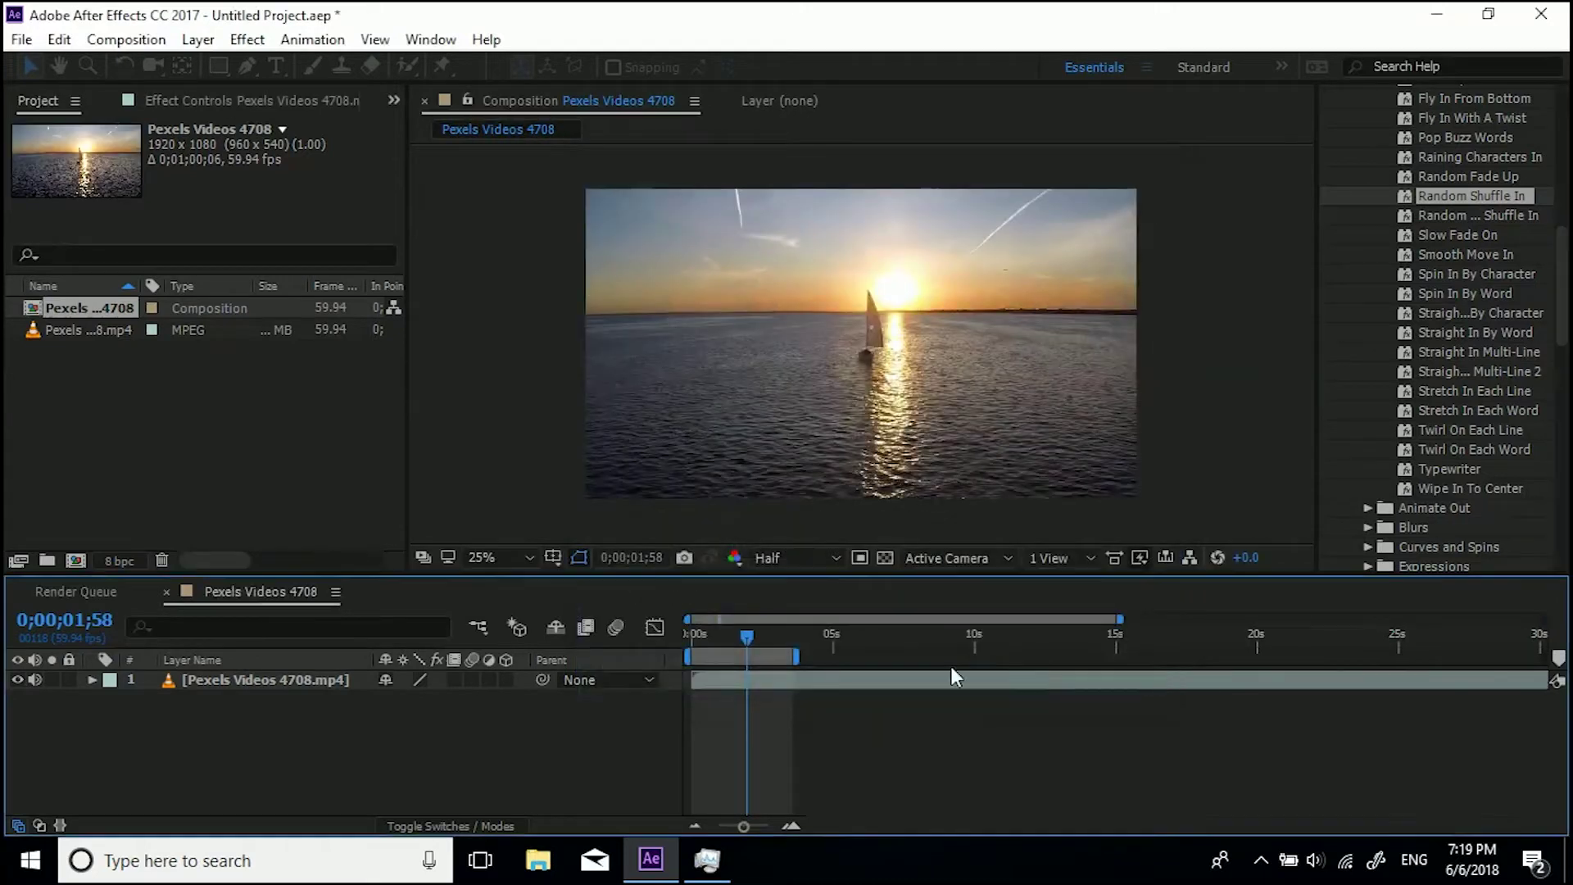
Expand the timeline to the full minute and reopen Time Stretch to confirm factor 200
left_click_drag(1116, 618, 1543, 619)
left_click(859, 685)
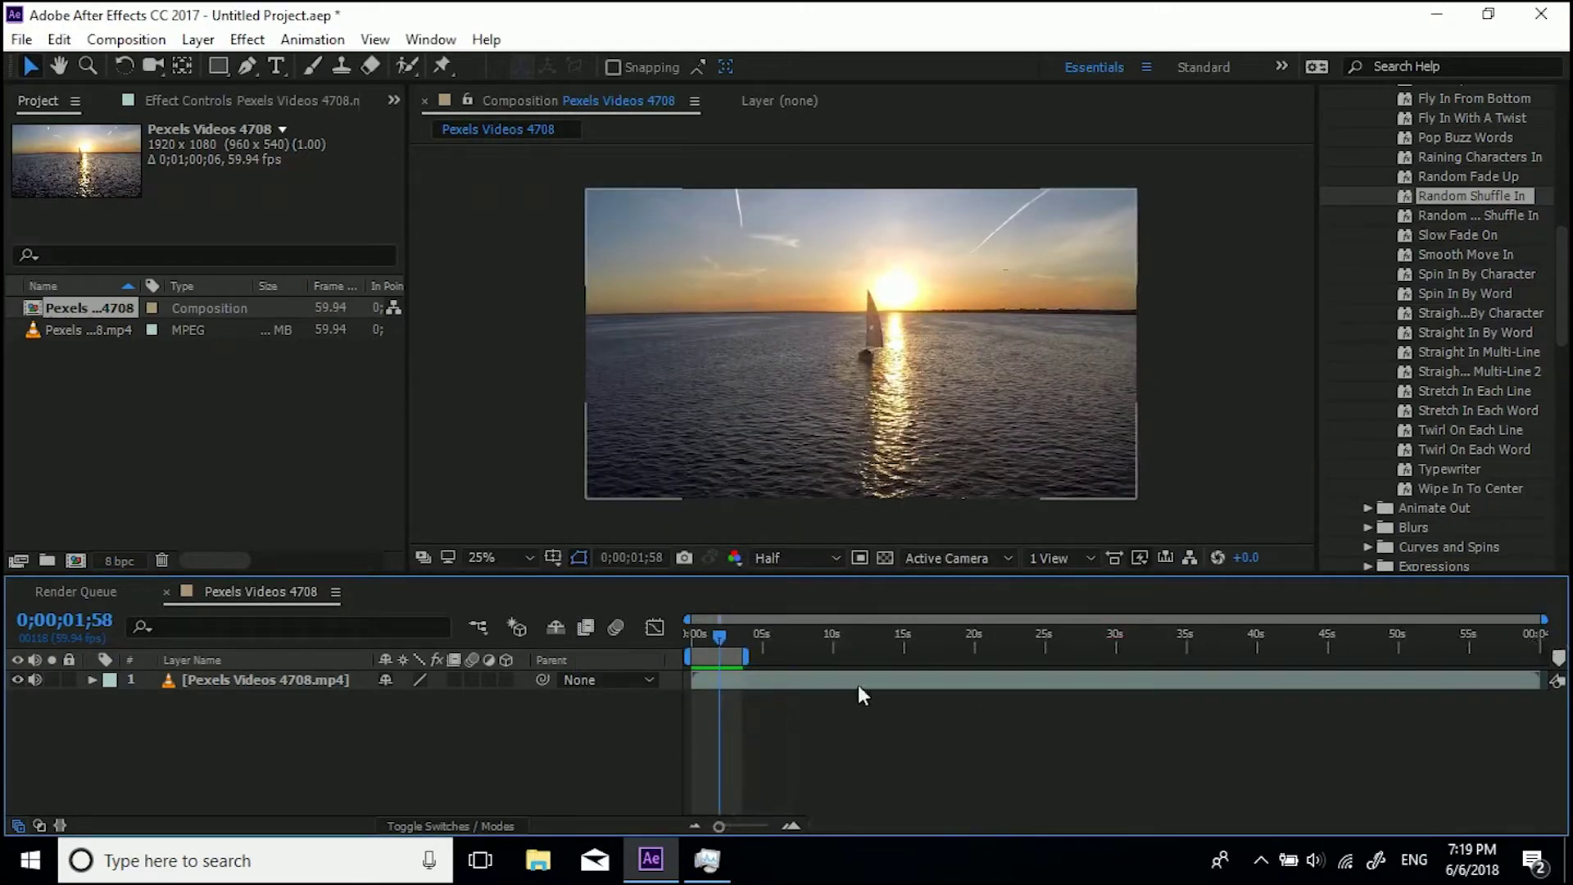
right_click(808, 680)
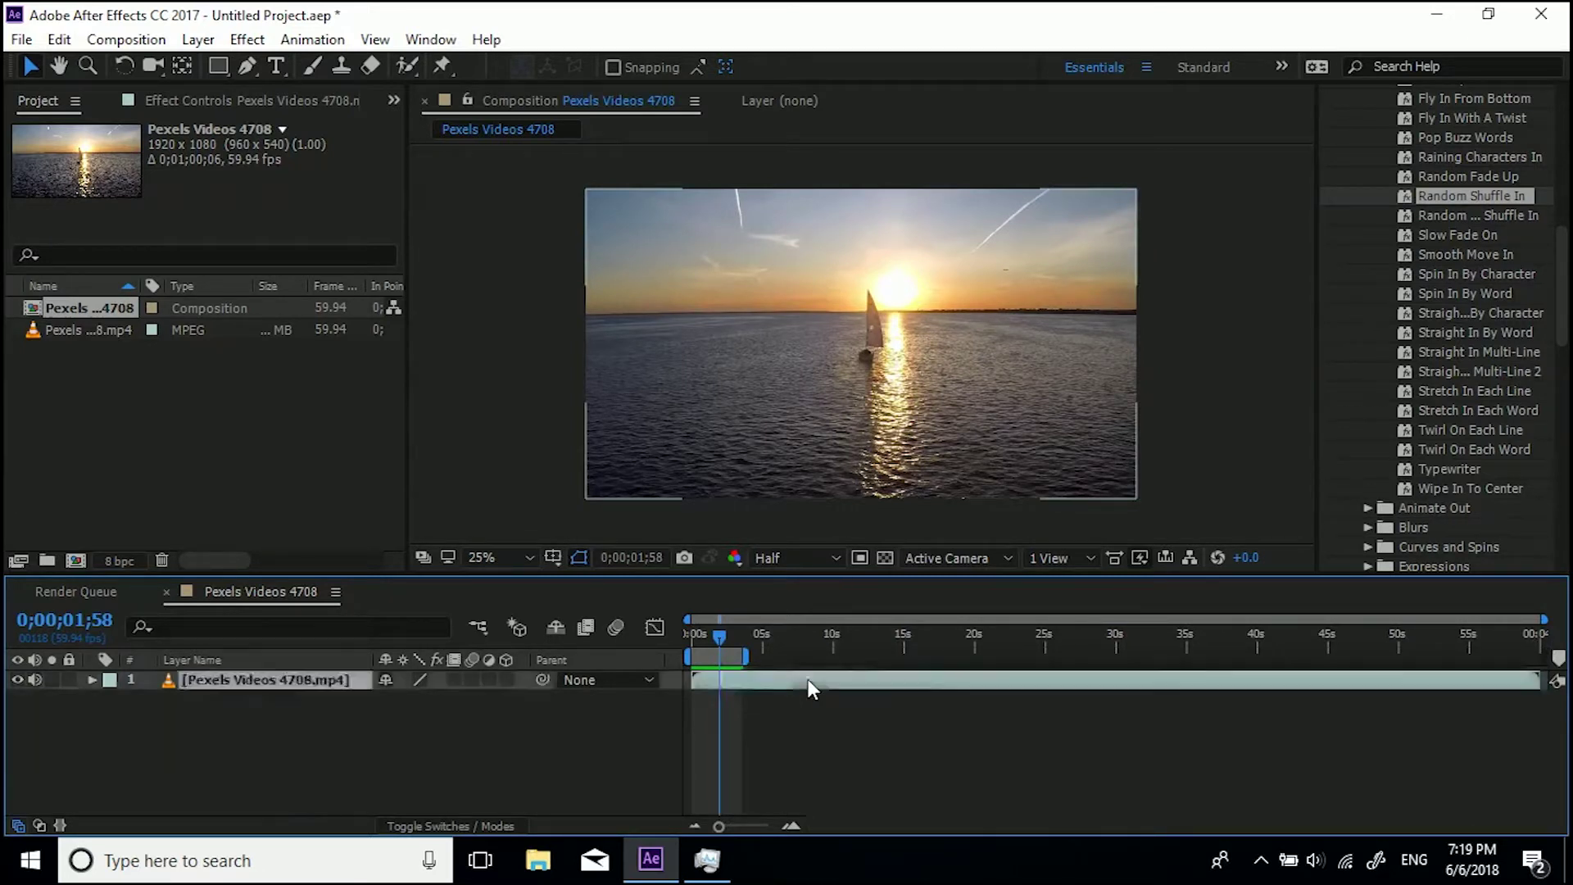
mouse_move(874, 214)
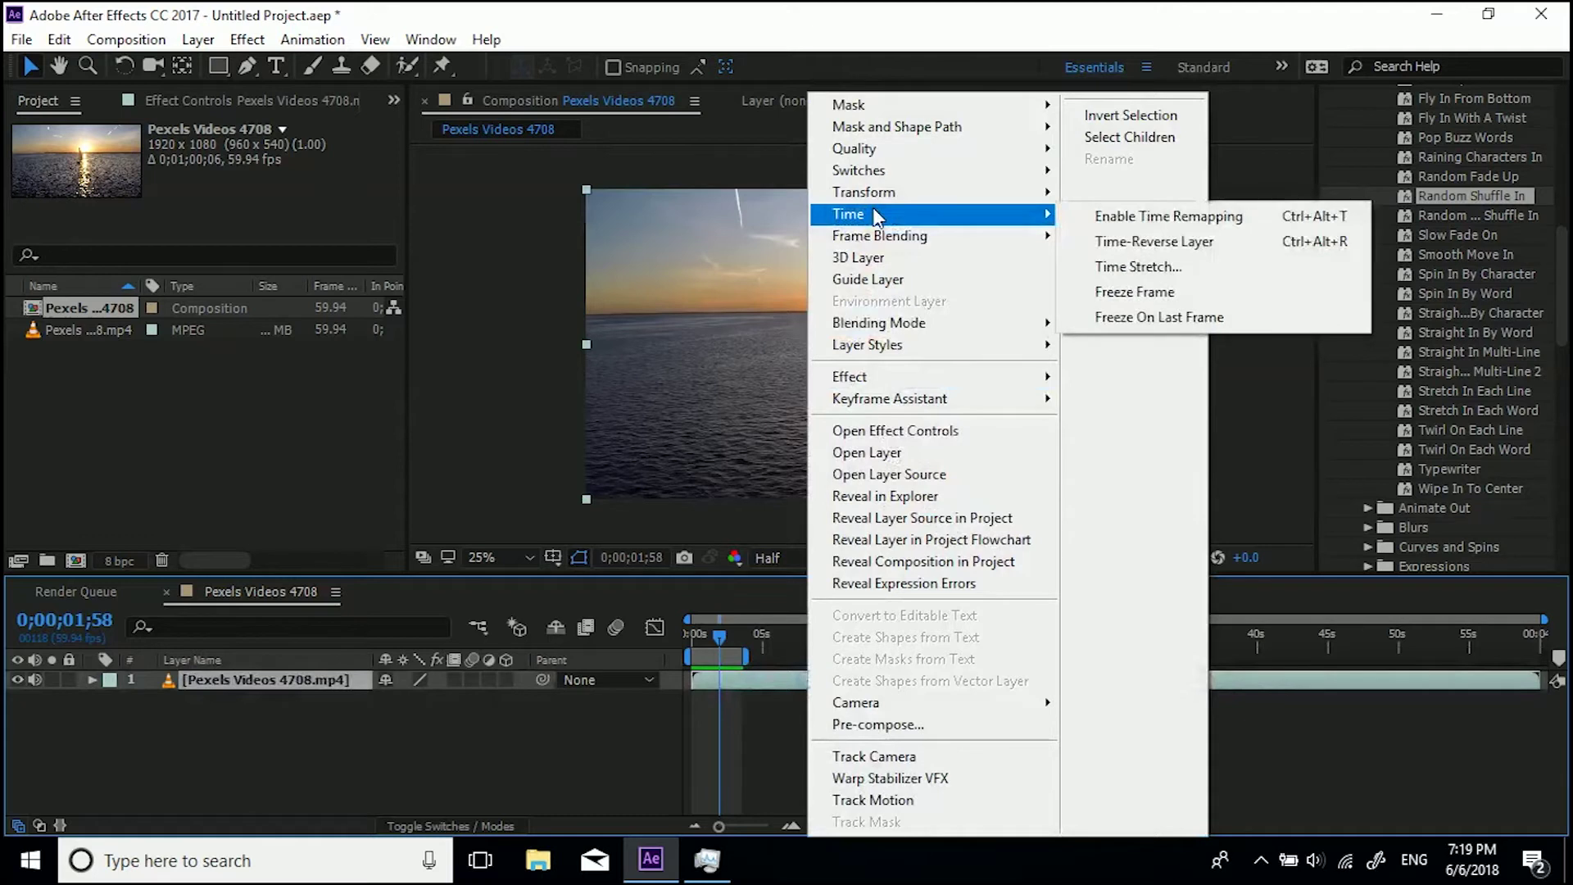
left_click(1158, 261)
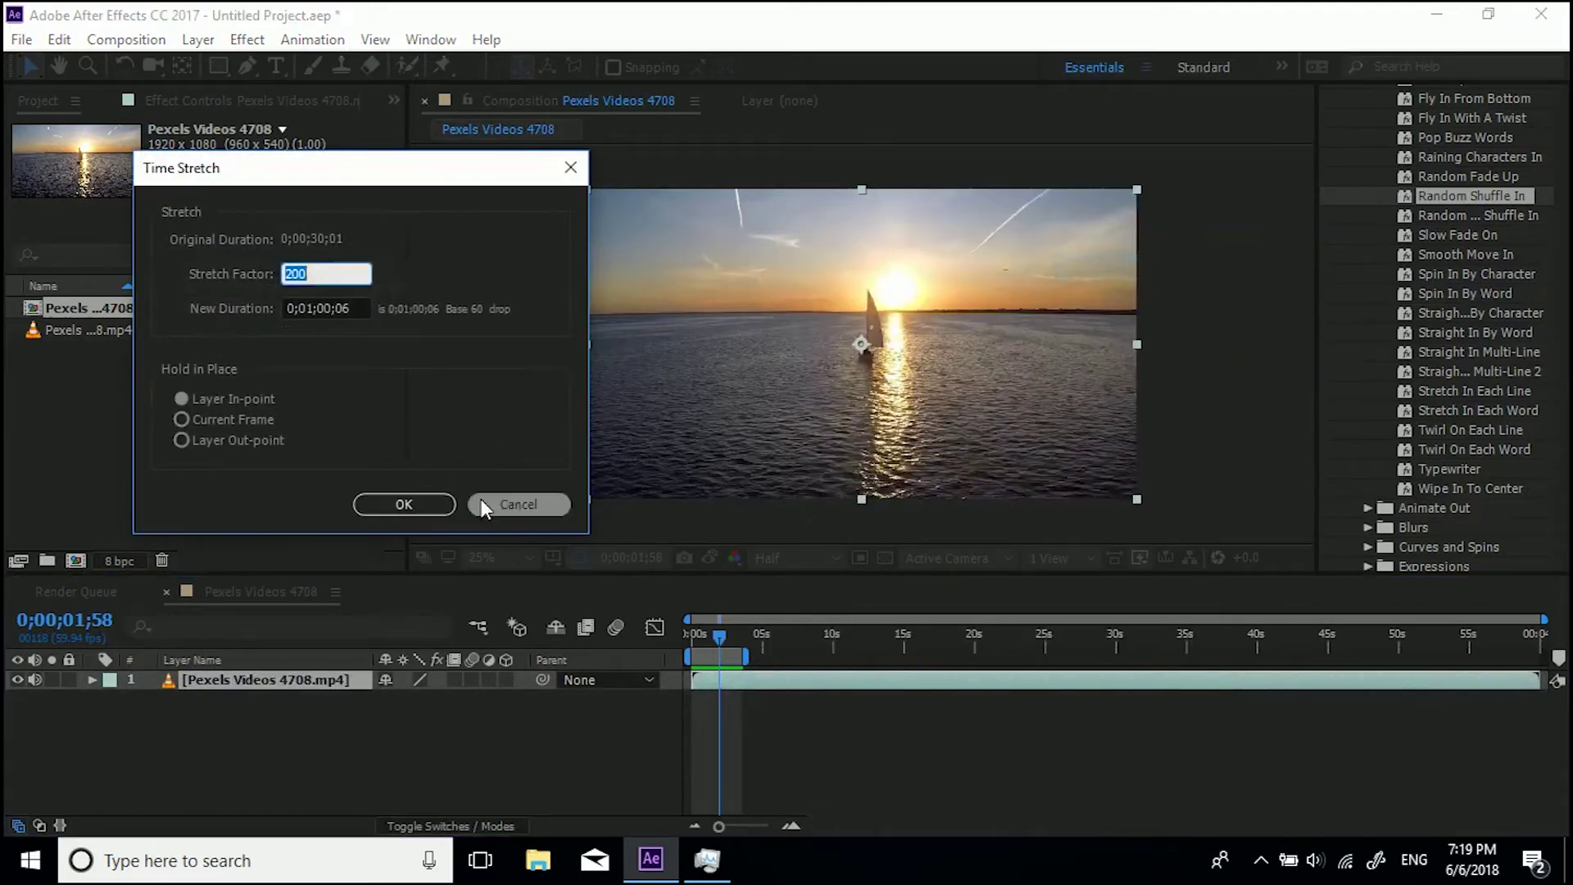